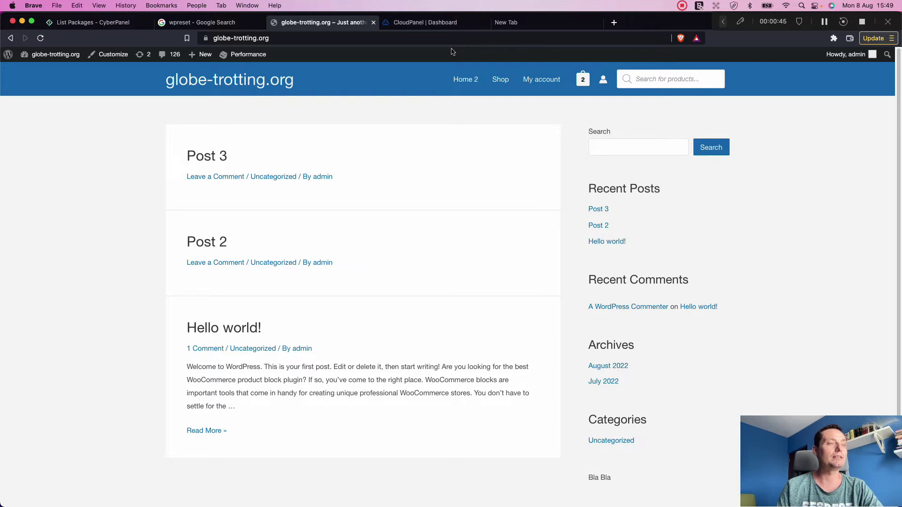
# Step: Switch from the globe-trotting.org front page to the CloudPanel dashboard tab
pyautogui.click(436, 24)
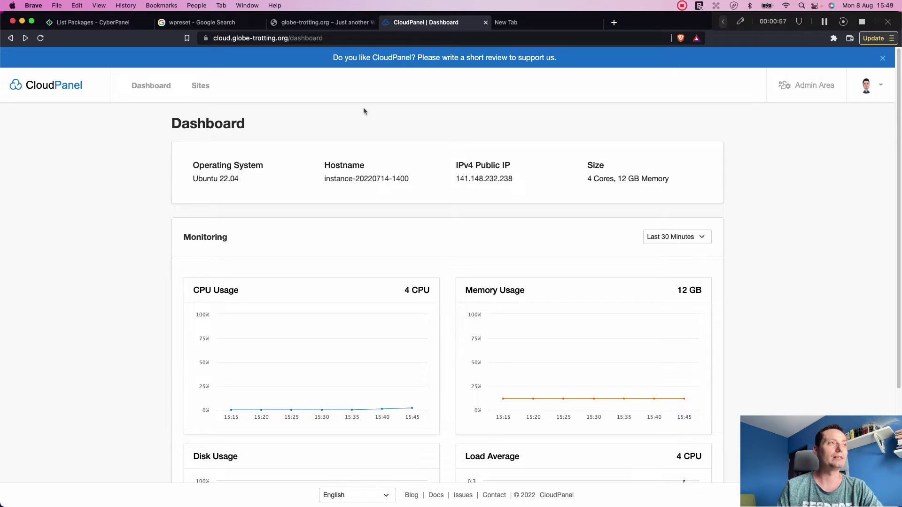
# Step: Launch phpMyAdmin from the Databases tab of the globe-trotting.org site in CloudPanel
pyautogui.click(197, 85)
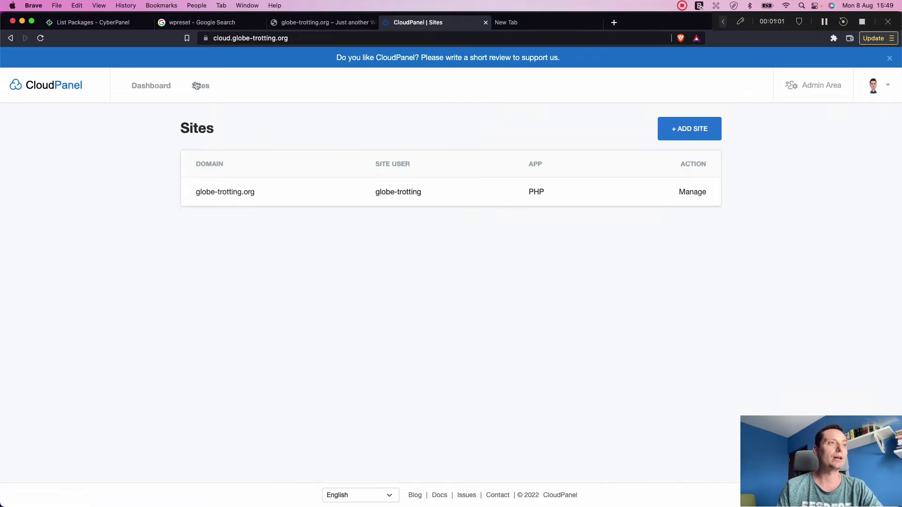
pyautogui.click(231, 194)
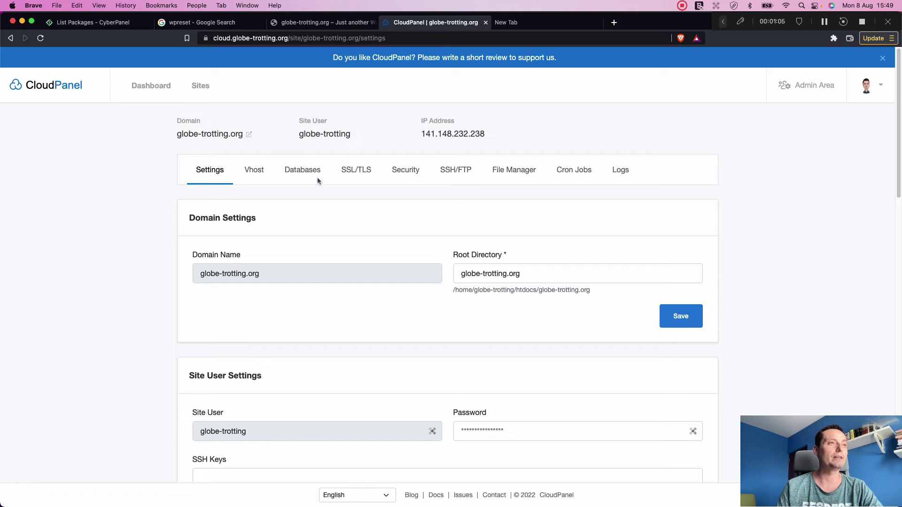
pyautogui.scroll(-1, 413, 89)
pyautogui.scroll(1, 412, 90)
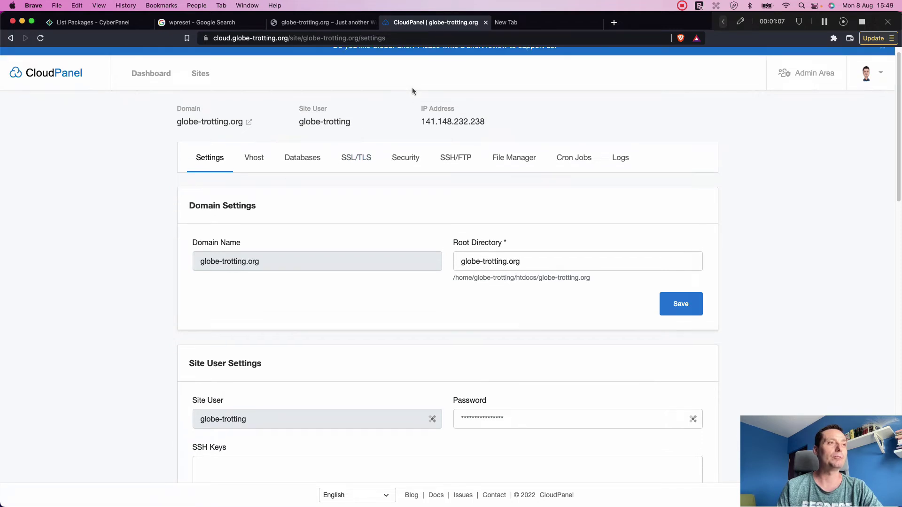
pyautogui.click(314, 159)
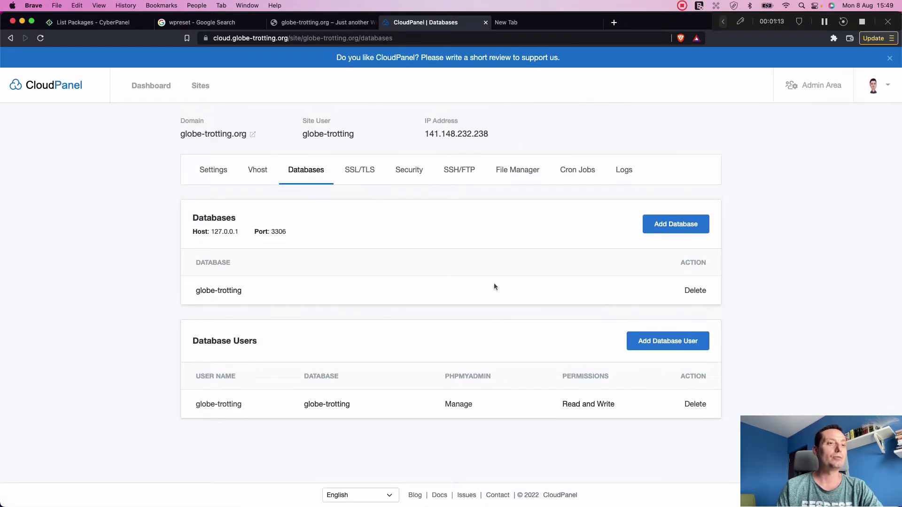
pyautogui.click(466, 404)
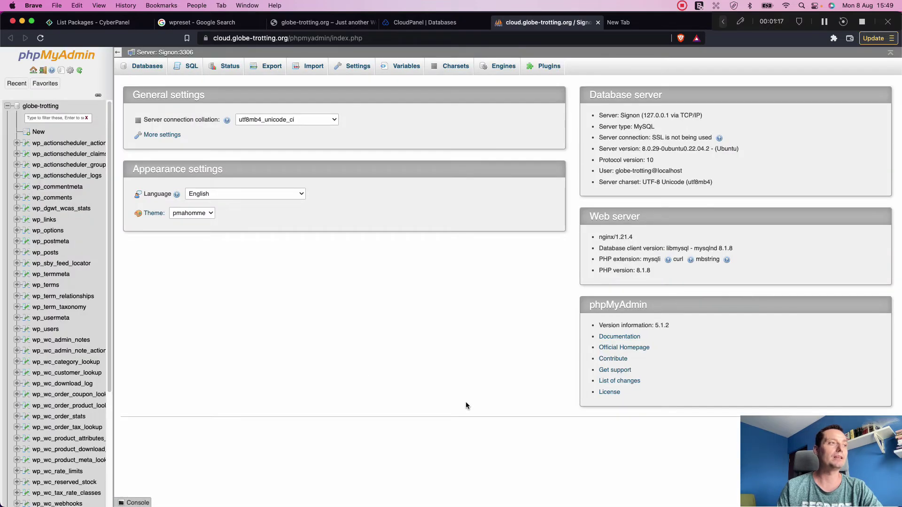
# Step: Select all 48 tables of the globe-trotting database and drop them
pyautogui.click(42, 107)
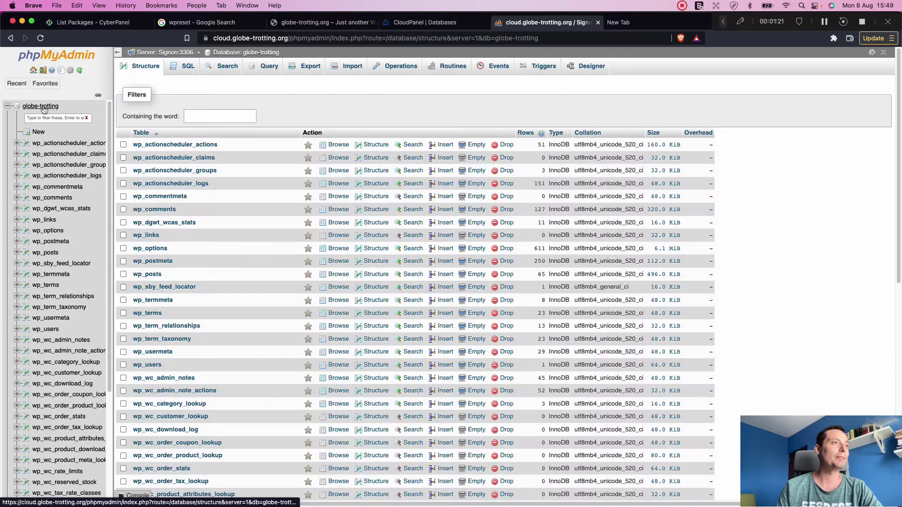
pyautogui.scroll(-10, 141, 155)
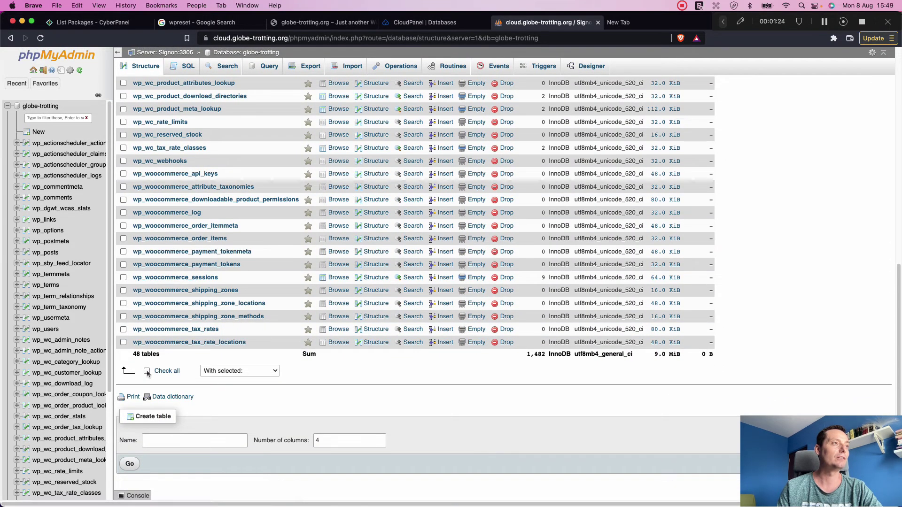
pyautogui.click(147, 371)
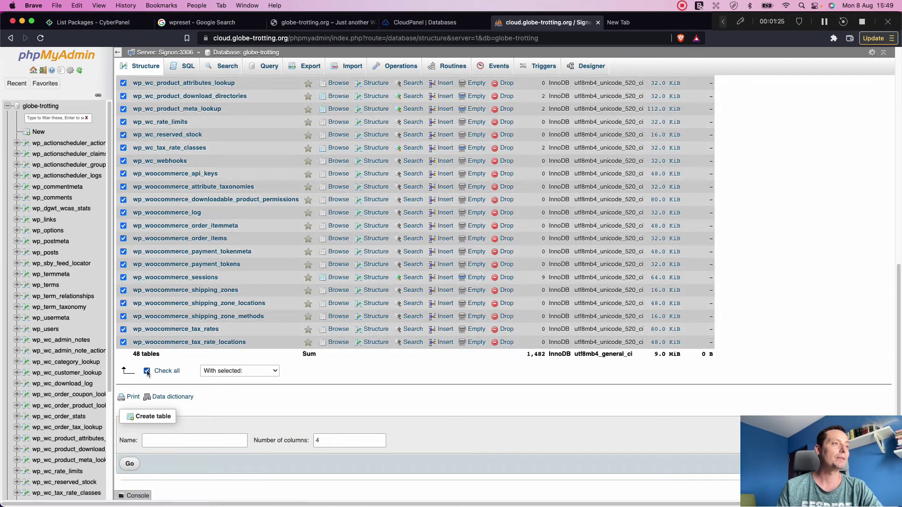
pyautogui.click(244, 371)
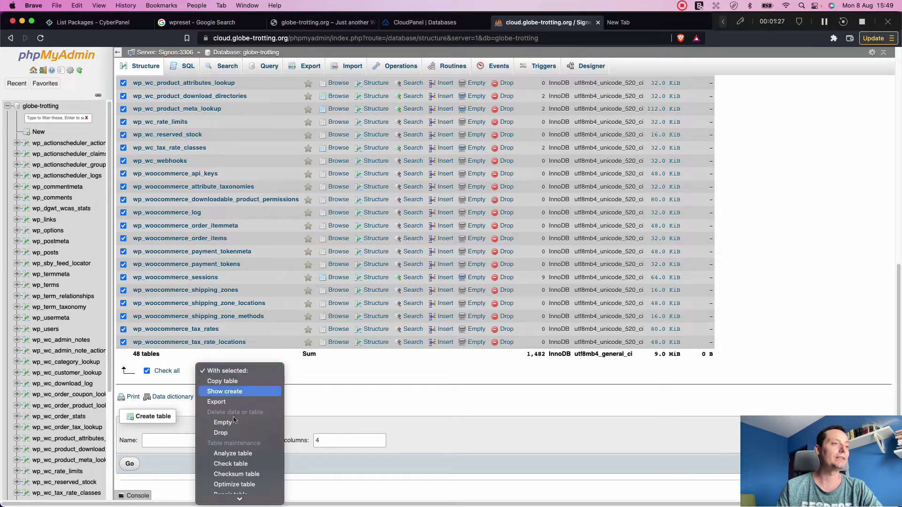
pyautogui.scroll(-2, 234, 420)
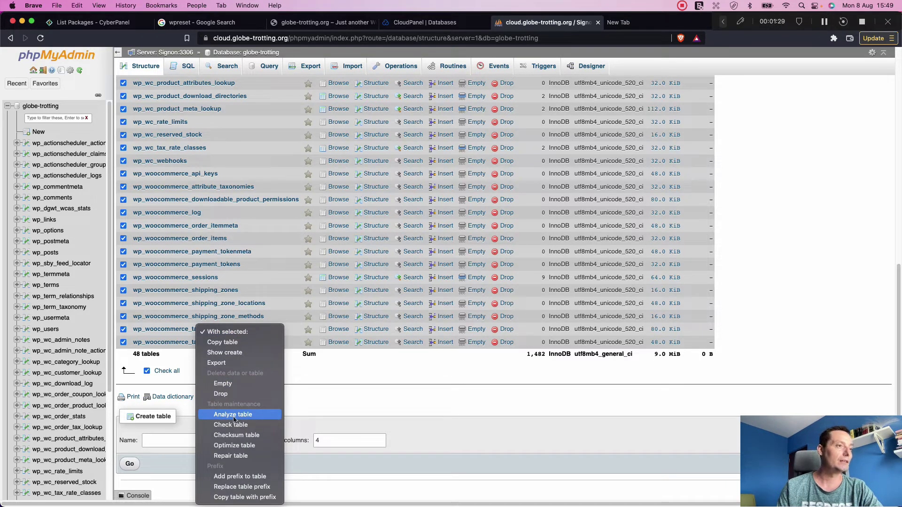
pyautogui.click(221, 394)
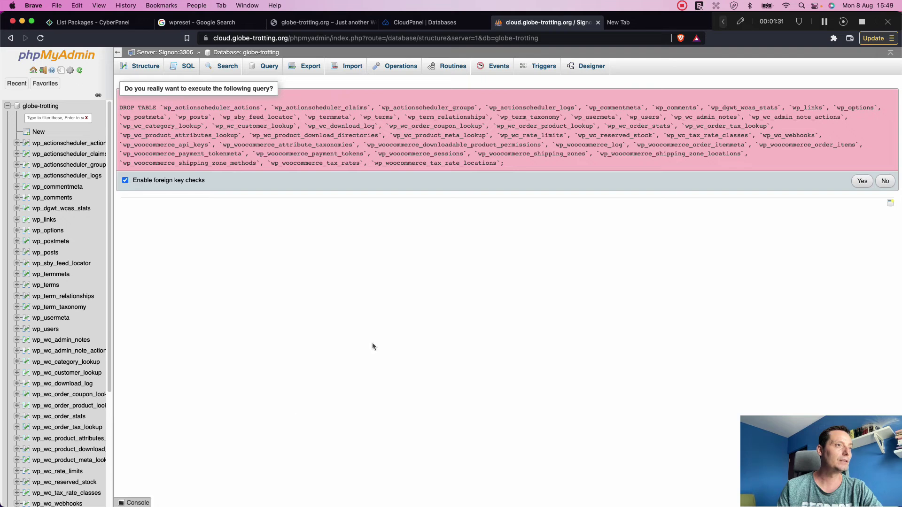
pyautogui.click(866, 182)
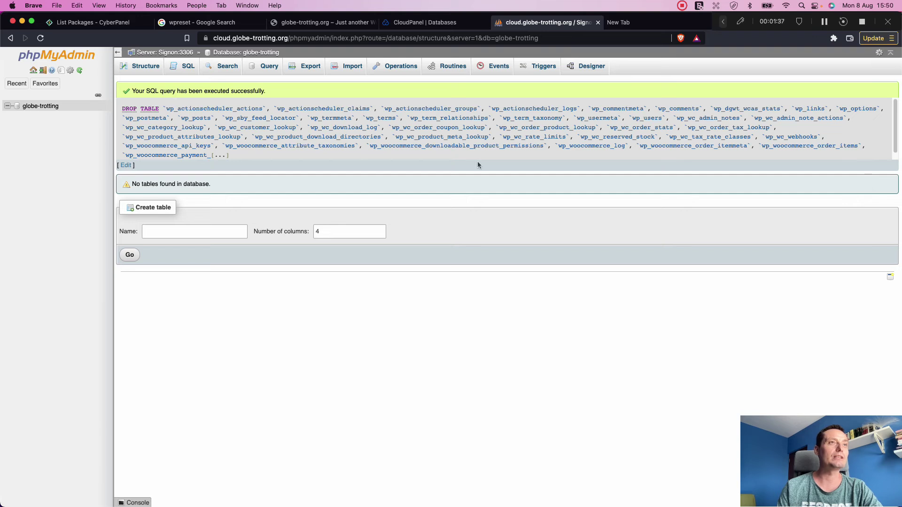
# Step: In File Manager, browse htdocs > globe-trotting.org > wp-content > uploads
pyautogui.click(445, 23)
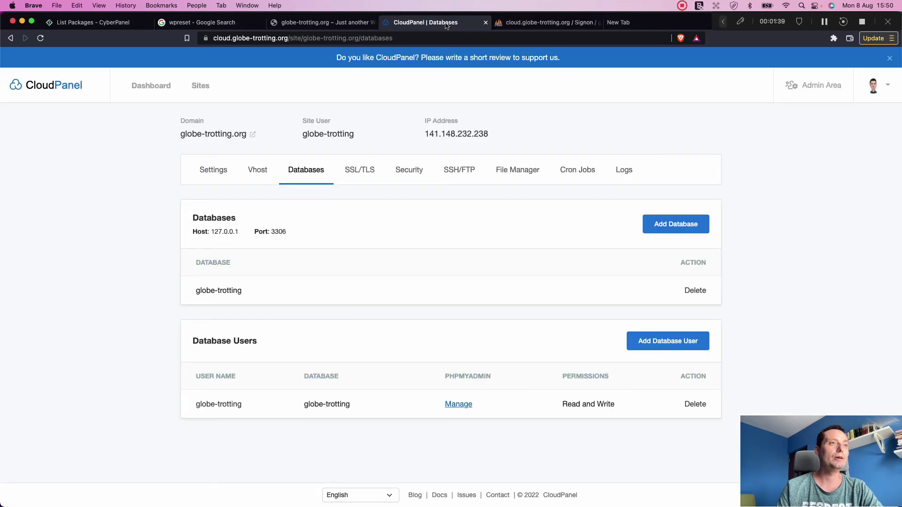
pyautogui.click(518, 171)
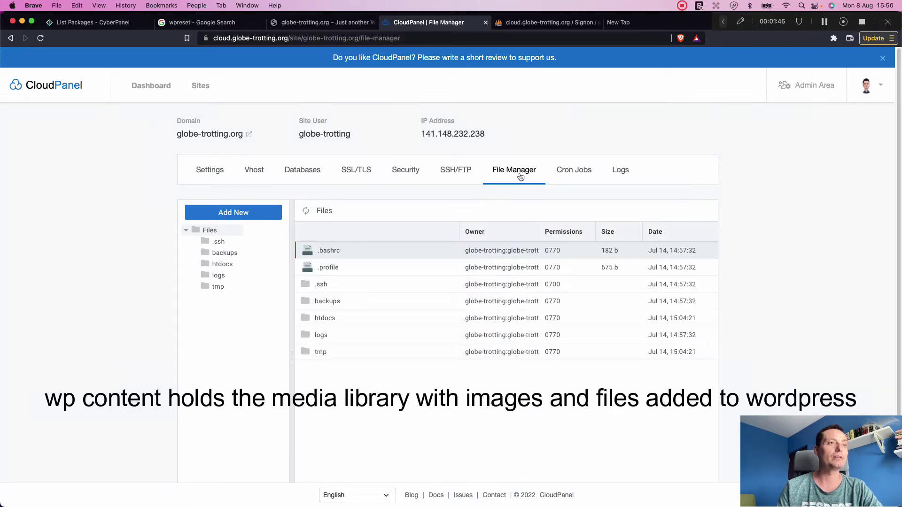
pyautogui.click(310, 319)
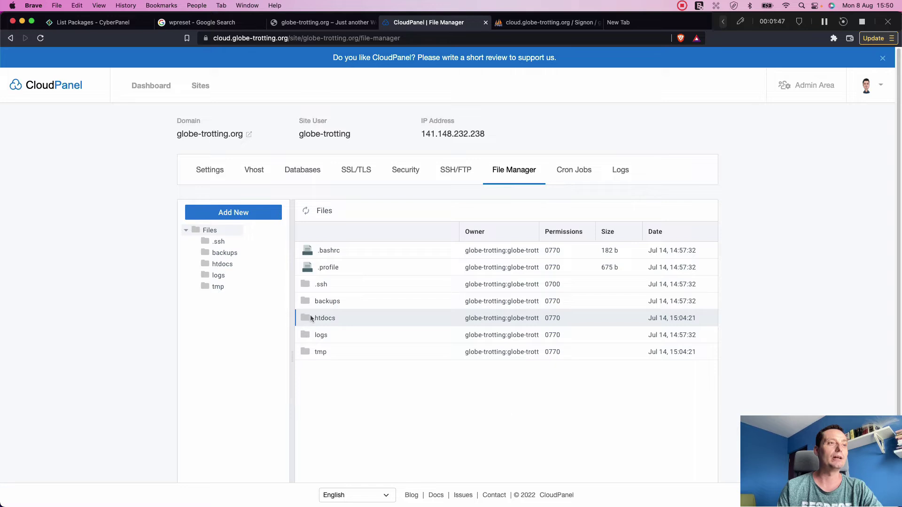
pyautogui.doubleClick(307, 319)
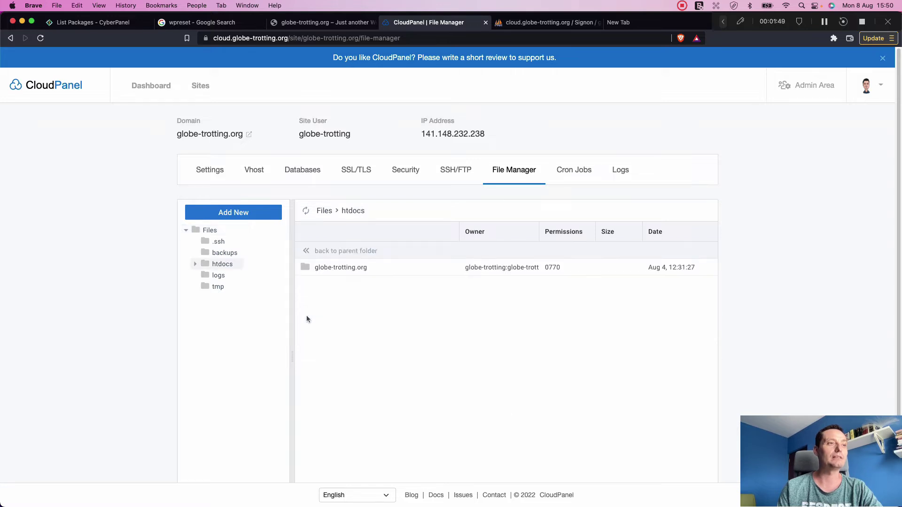
pyautogui.doubleClick(305, 267)
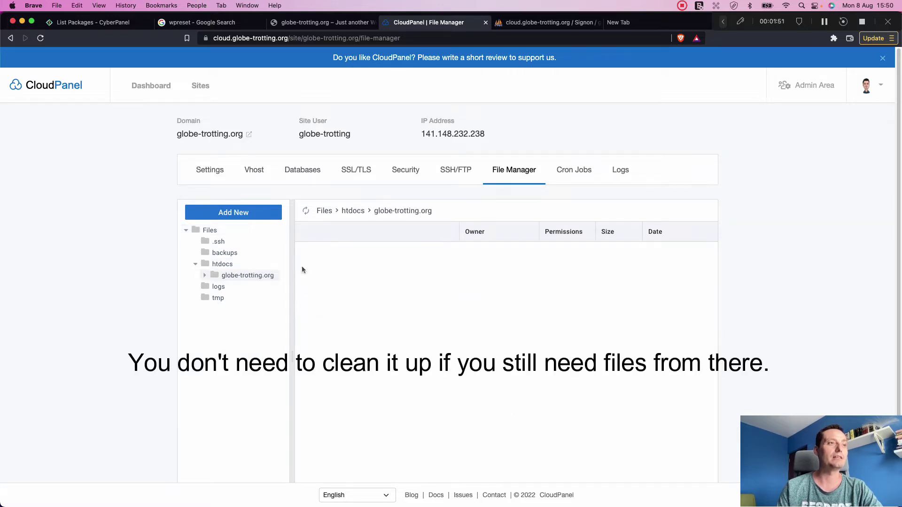
pyautogui.scroll(-4, 378, 334)
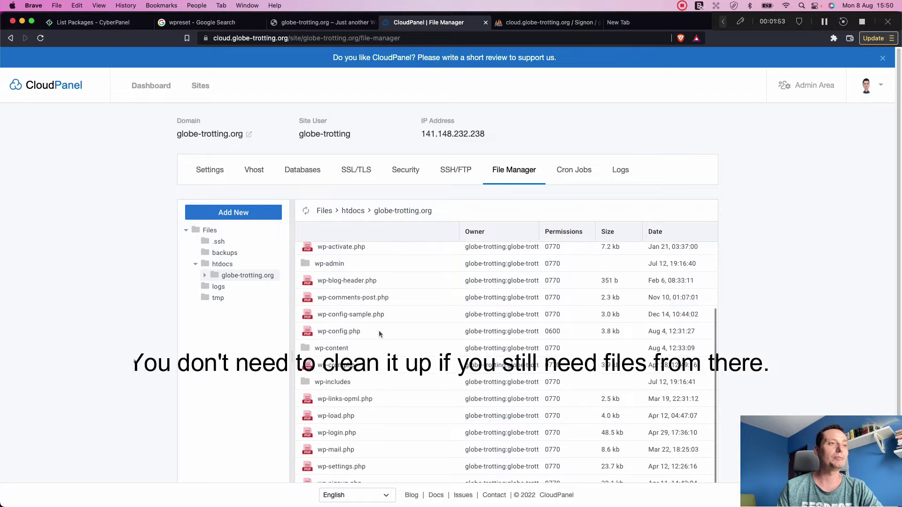
pyautogui.doubleClick(307, 342)
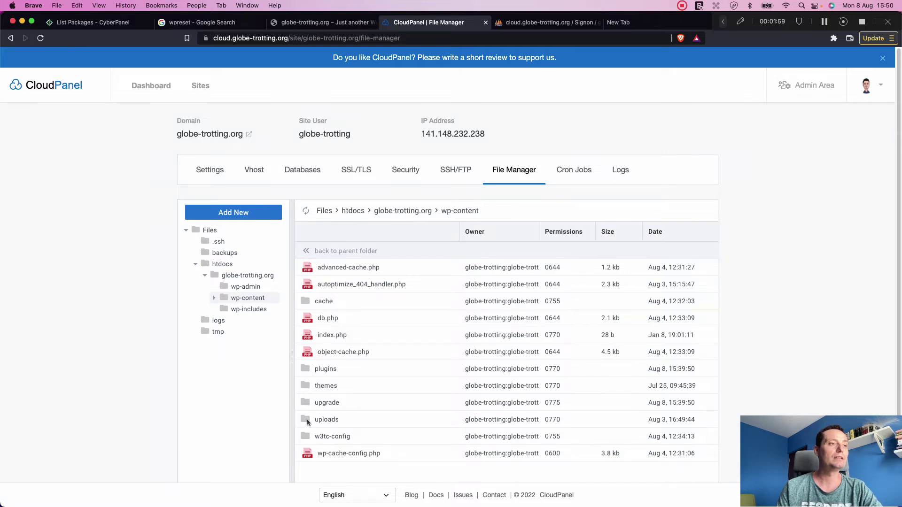
pyautogui.doubleClick(306, 419)
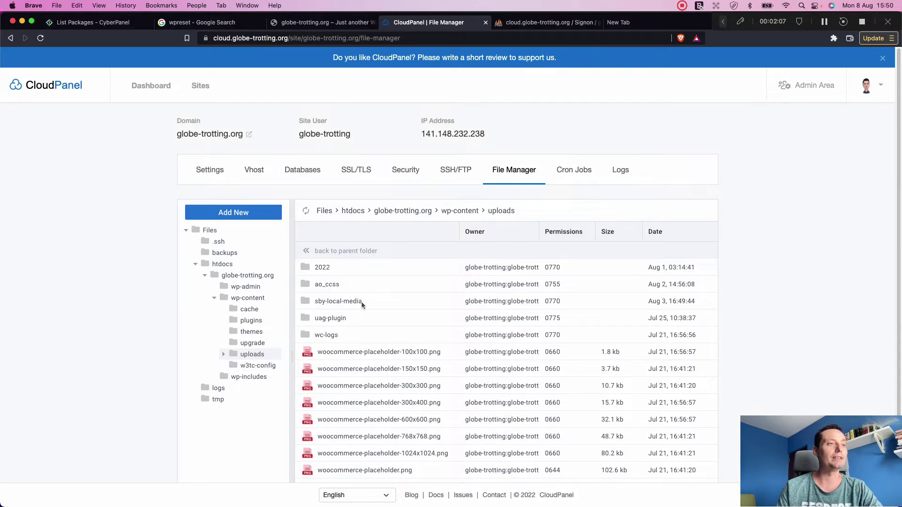
# Step: Delete the 13 uploads items from 2022 to woocommerce-placeholder.png, then the woocommerce_uploads folder
pyautogui.click(322, 268)
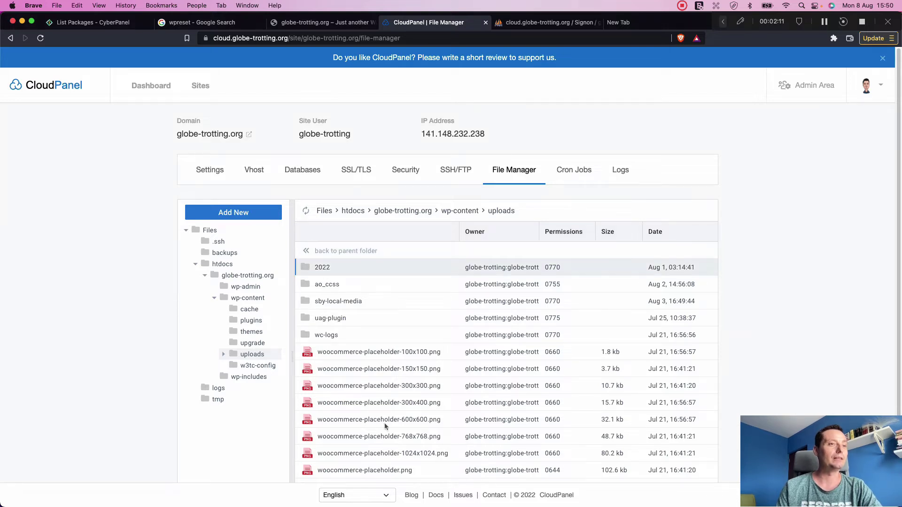
pyautogui.keyDown('shift'); pyautogui.click(341, 470); pyautogui.keyUp('shift')
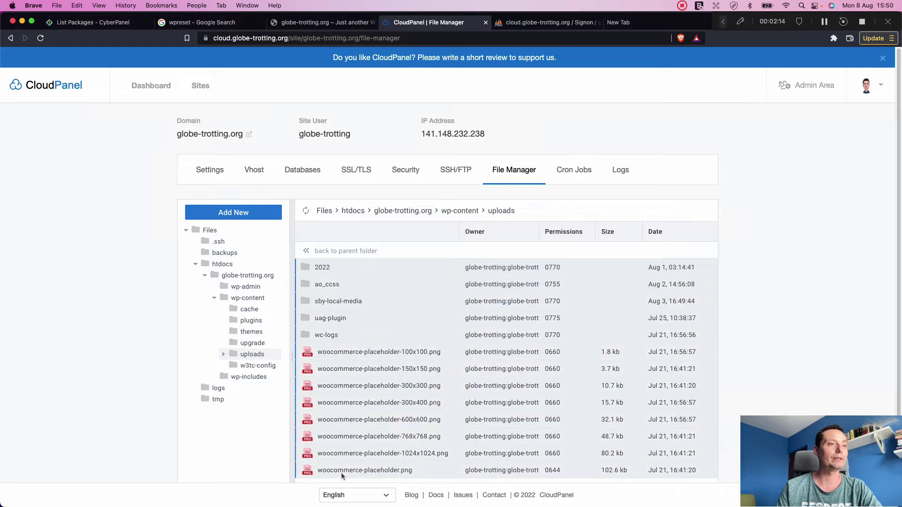
pyautogui.rightClick(431, 390)
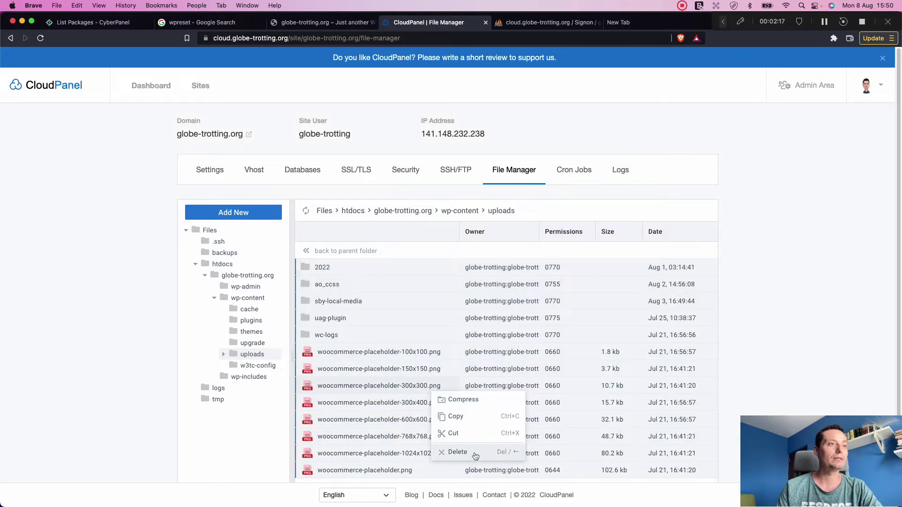
pyautogui.click(474, 453)
pyautogui.click(480, 409)
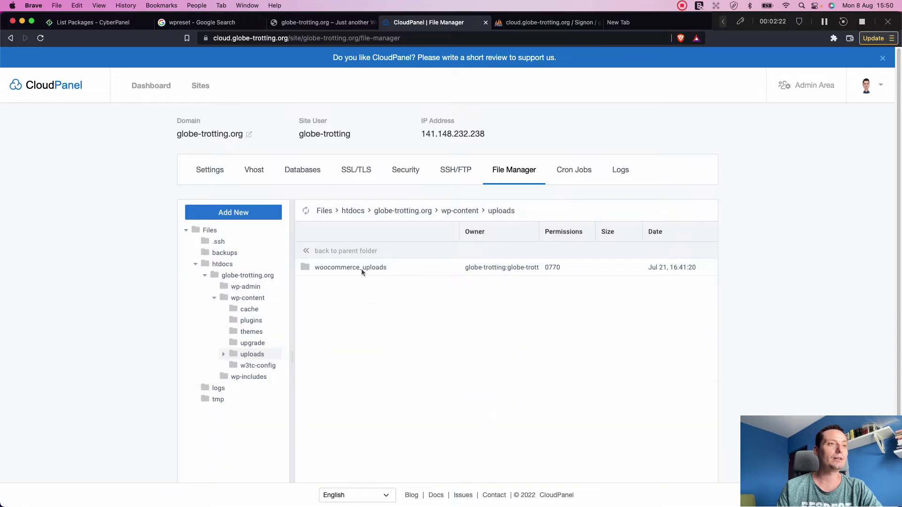
pyautogui.click(361, 269)
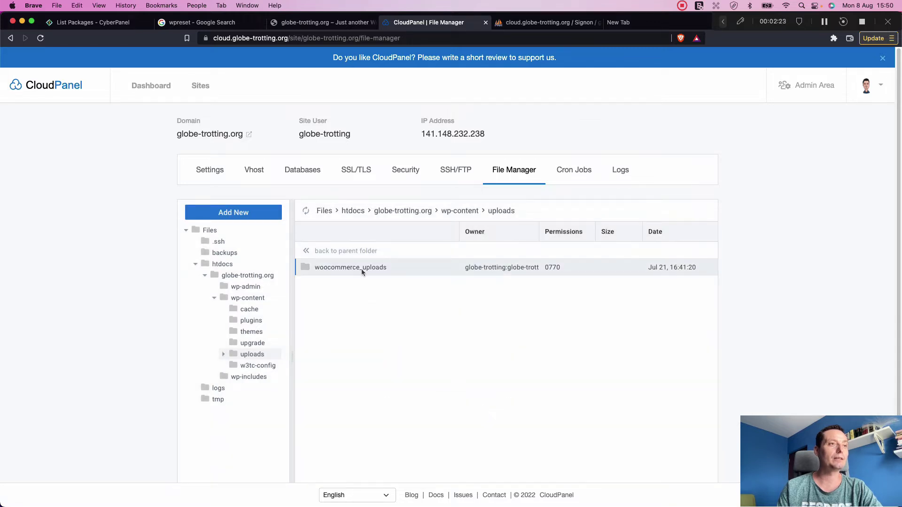
pyautogui.rightClick(361, 269)
pyautogui.click(403, 391)
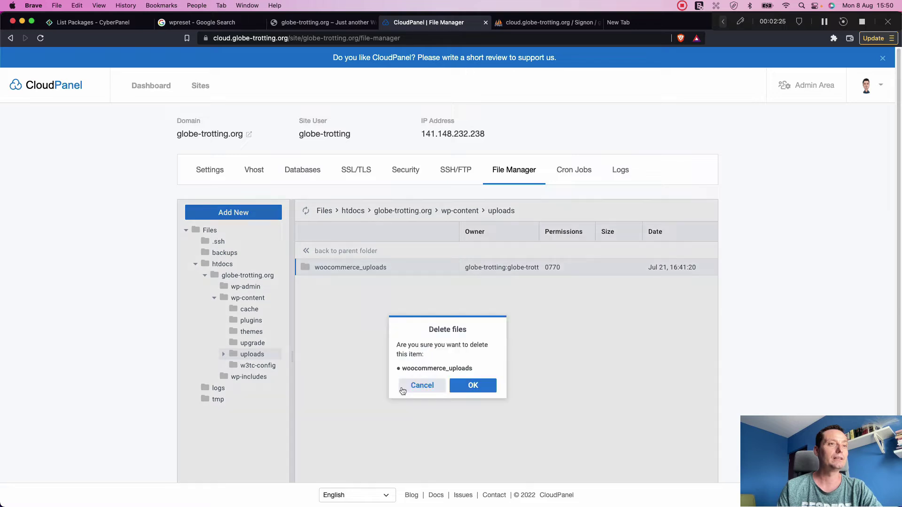
pyautogui.click(467, 389)
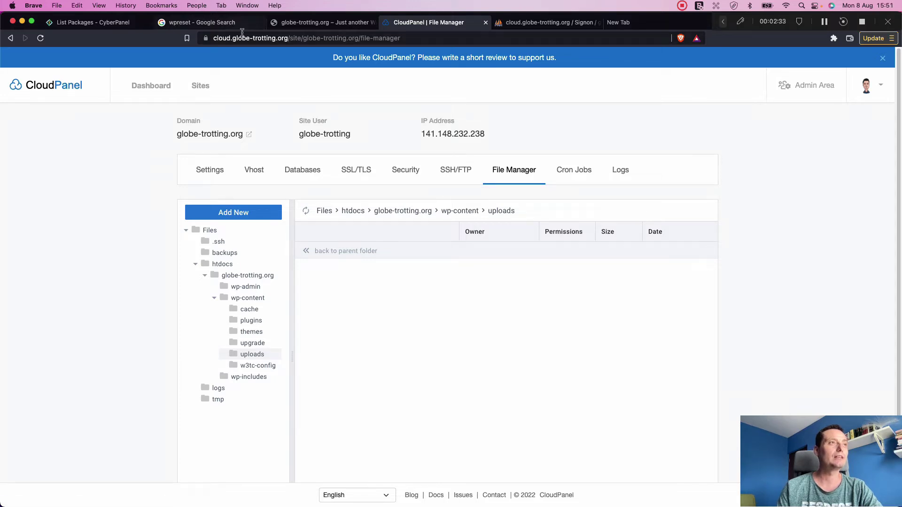
# Step: Copy globe-trotting.org from the address bar and begin entering an address in a new tab
pyautogui.moveTo(232, 37); pyautogui.dragTo(286, 41)
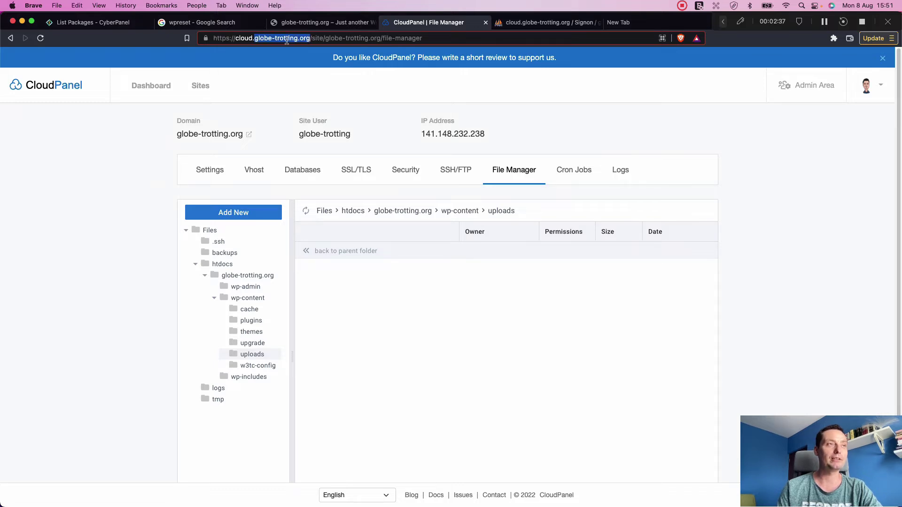
pyautogui.click(309, 37)
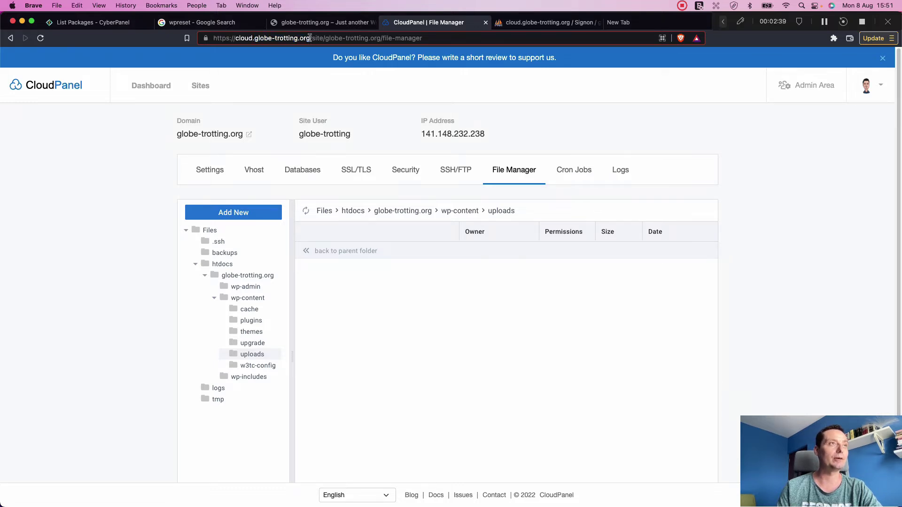
pyautogui.moveTo(310, 38); pyautogui.dragTo(257, 37)
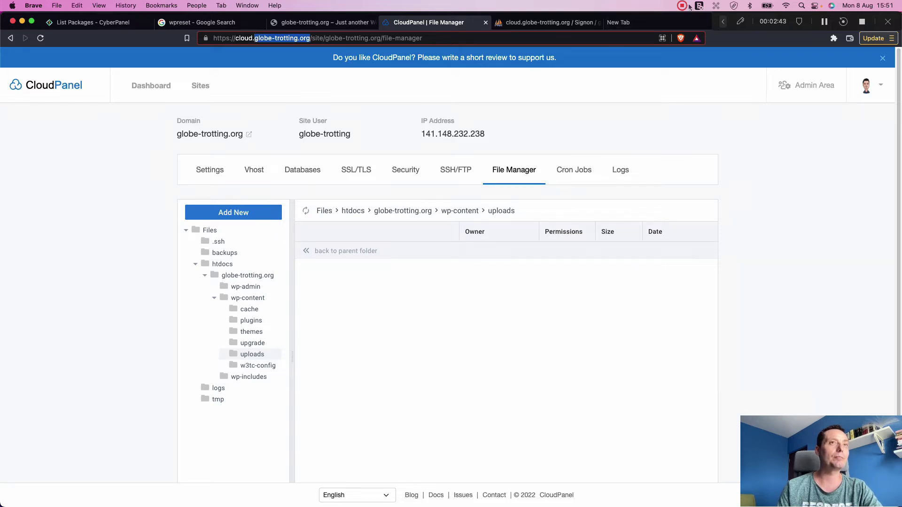
pyautogui.click(645, 20)
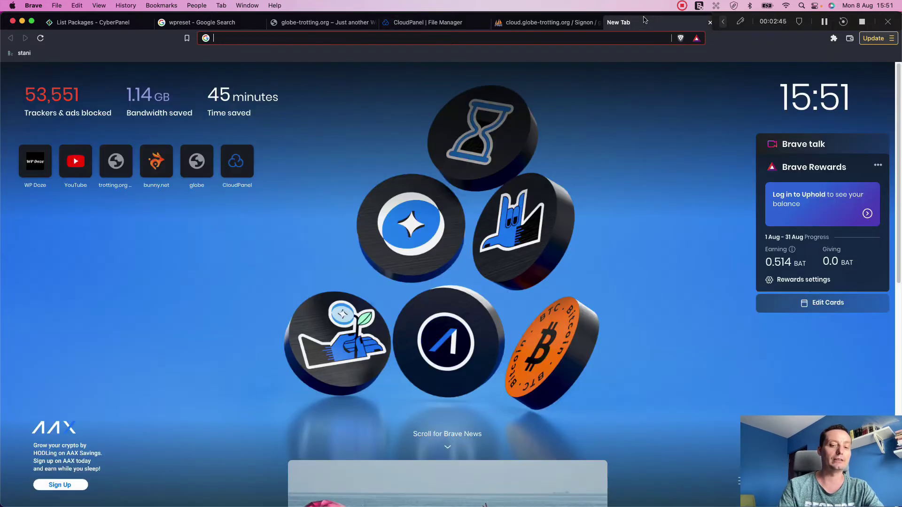
pyautogui.write('htt')
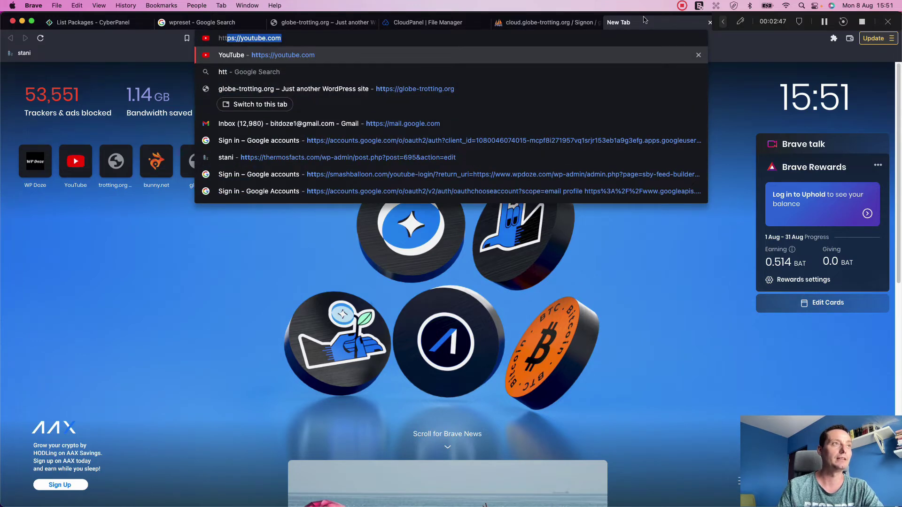
pyautogui.write('ps://you')
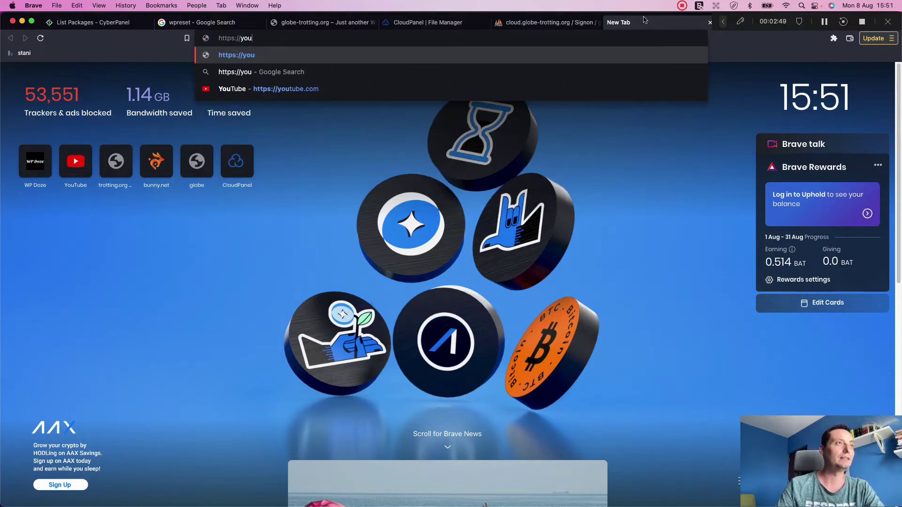
pyautogui.press('BackSpace')
pyautogui.press('BackSpace')
pyautogui.press('BackSpace')
# Step: Load globe-trotting.org, continue in English (United States), and set the site title to globe-trotting
pyautogui.write('globe-trotting.org')
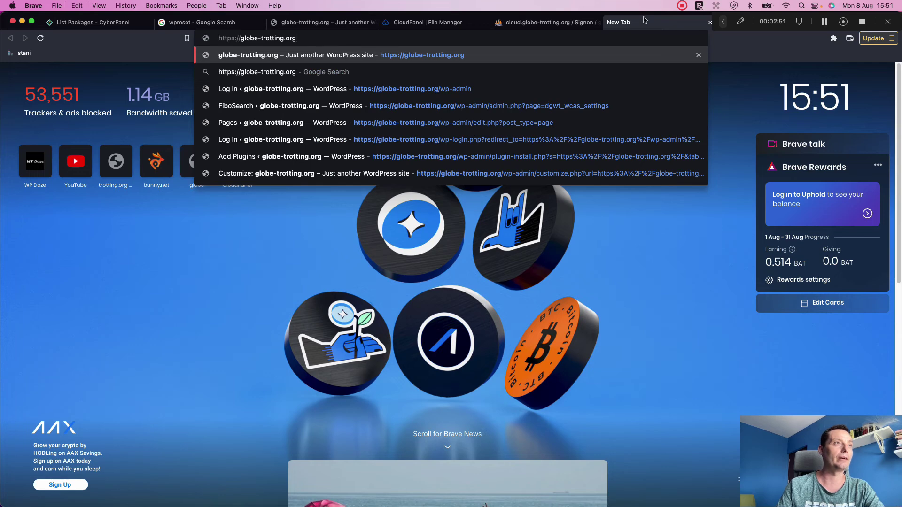
pyautogui.press('Return')
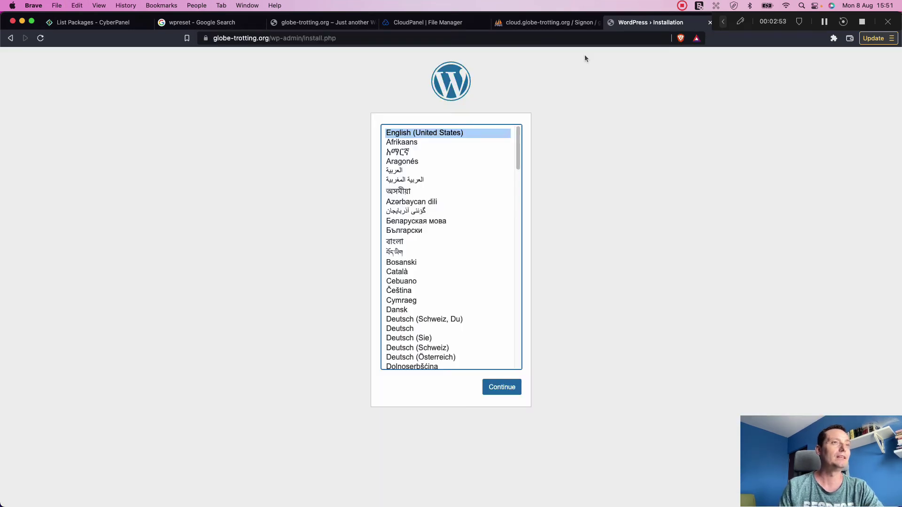
pyautogui.click(512, 393)
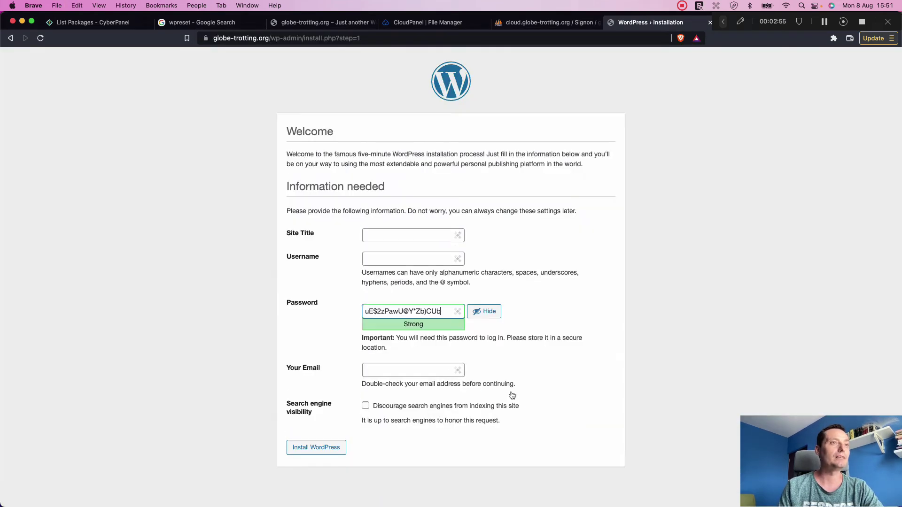
pyautogui.click(386, 238)
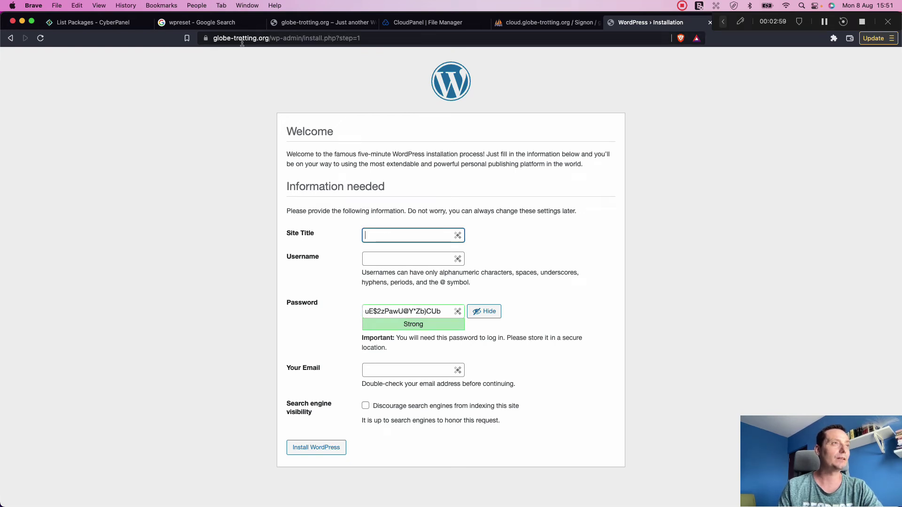
pyautogui.click(256, 36)
pyautogui.moveTo(256, 37); pyautogui.dragTo(209, 38)
pyautogui.press('super+c')
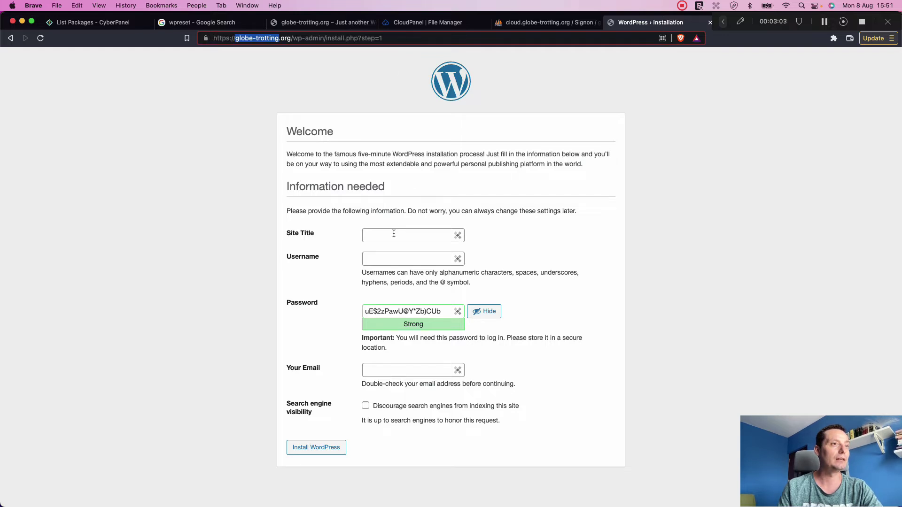
pyautogui.click(393, 234)
pyautogui.press('super+v')
# Step: Enter username admin, a new password and the admin e-mail, then install WordPress
pyautogui.click(395, 256)
pyautogui.write('ad')
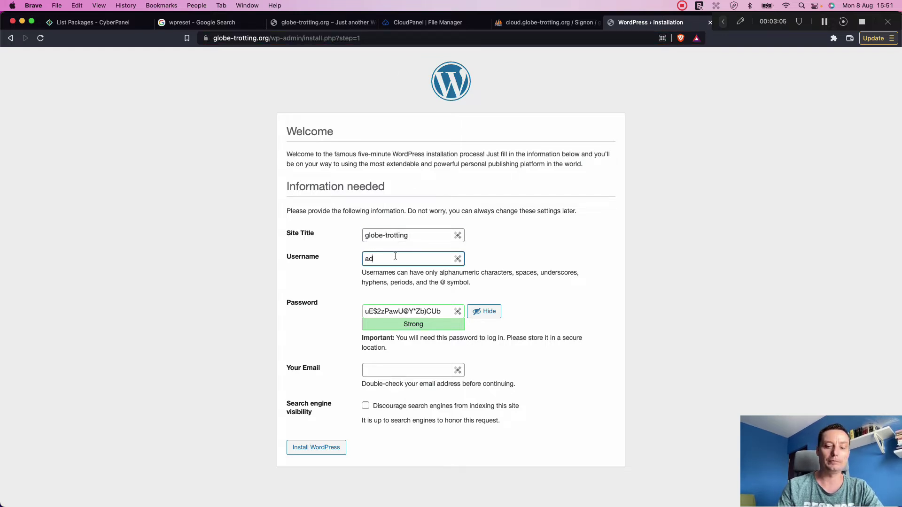
pyautogui.write('min')
pyautogui.tripleClick(386, 311)
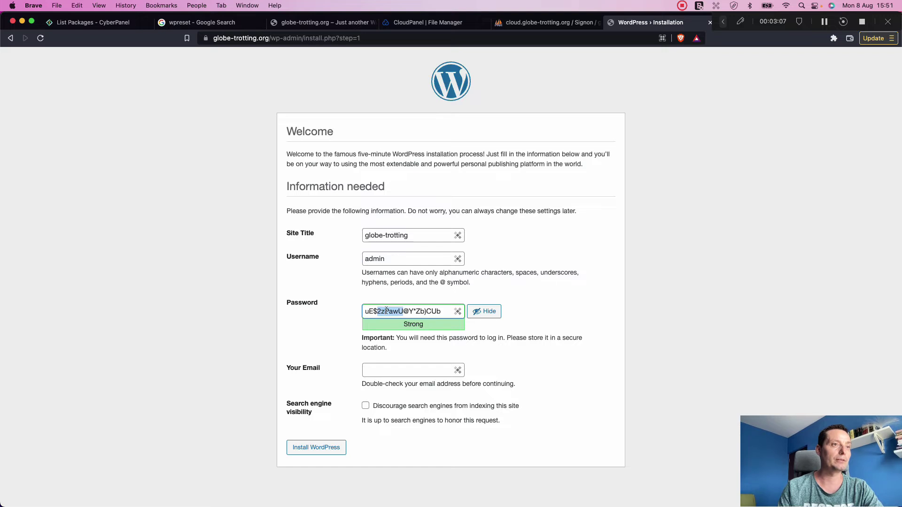
pyautogui.click(476, 312)
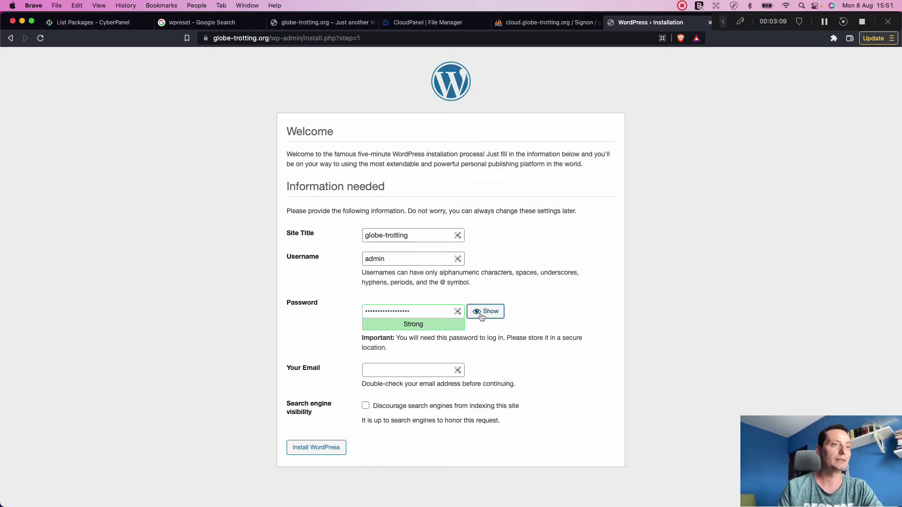
pyautogui.doubleClick(406, 312)
pyautogui.write('a')
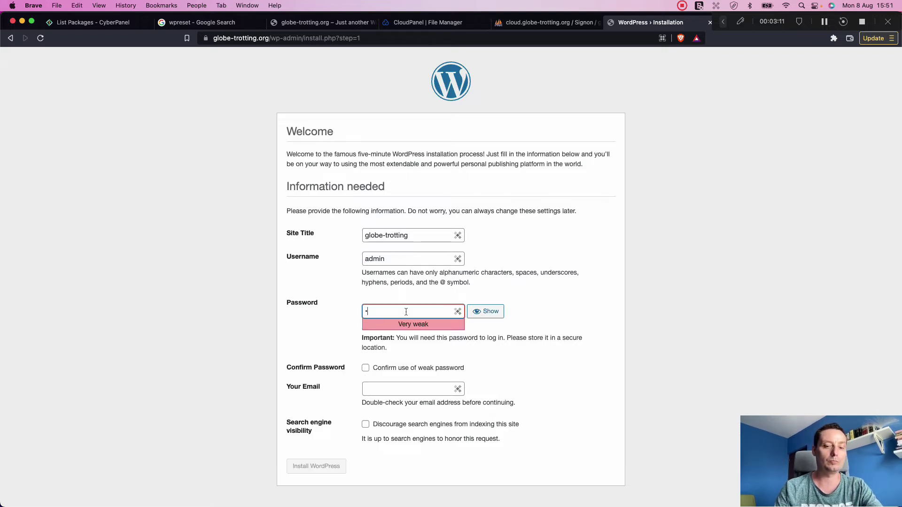
pyautogui.write('•••••••')
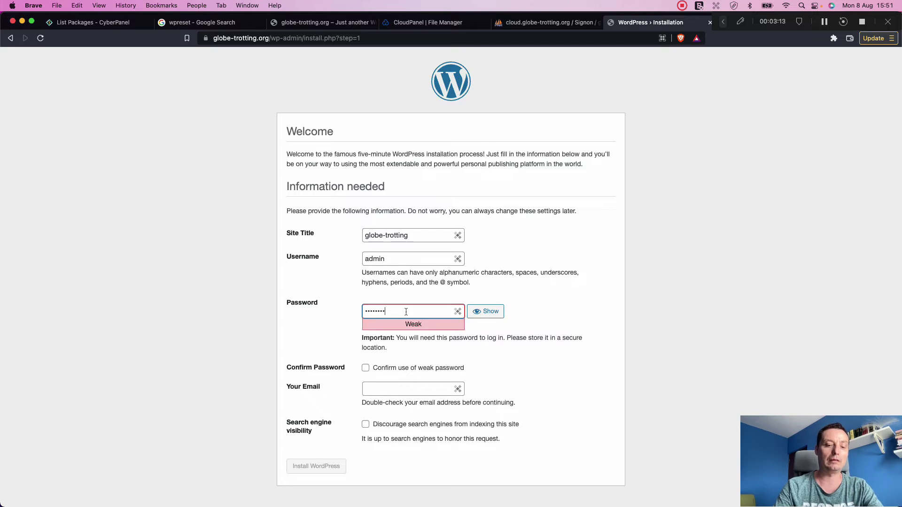
pyautogui.write('•')
pyautogui.click(378, 368)
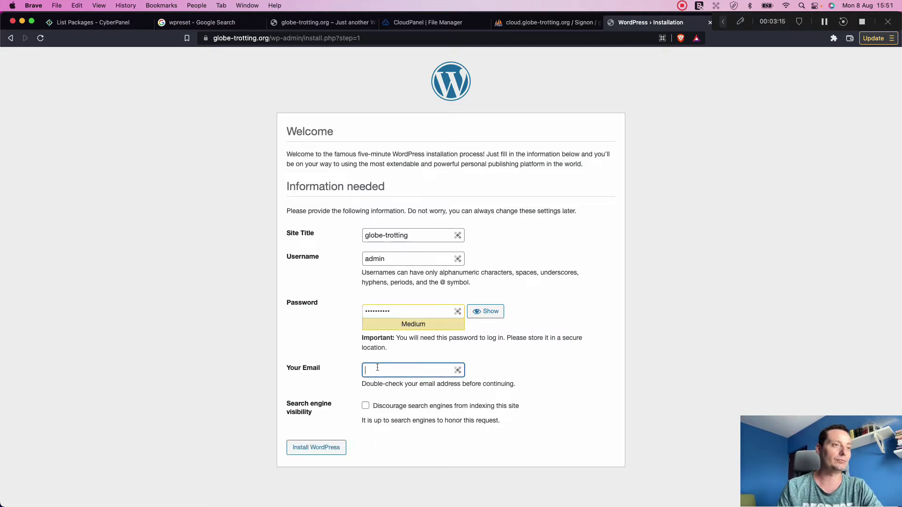
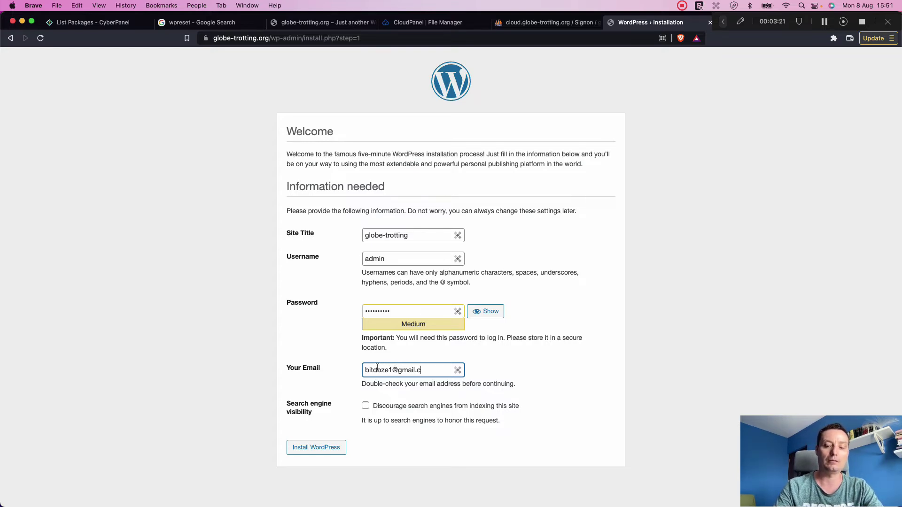
pyautogui.click(326, 448)
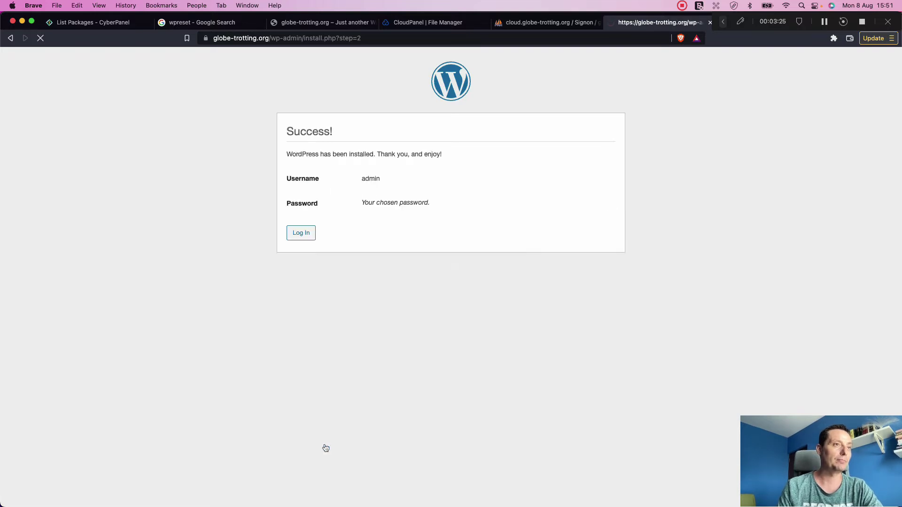
# Step: Log in as admin, confirm Twenty Twenty-Two in At a Glance, and select the site's domain
pyautogui.click(303, 233)
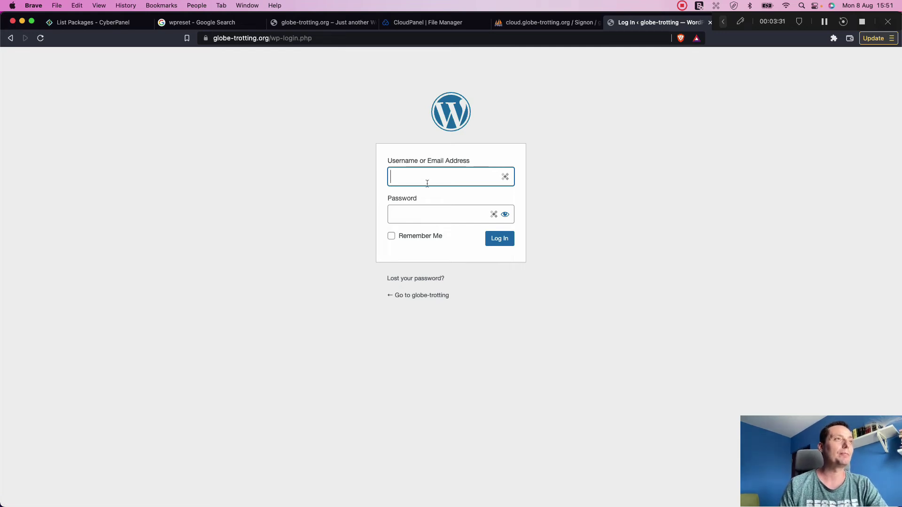
pyautogui.write('admin')
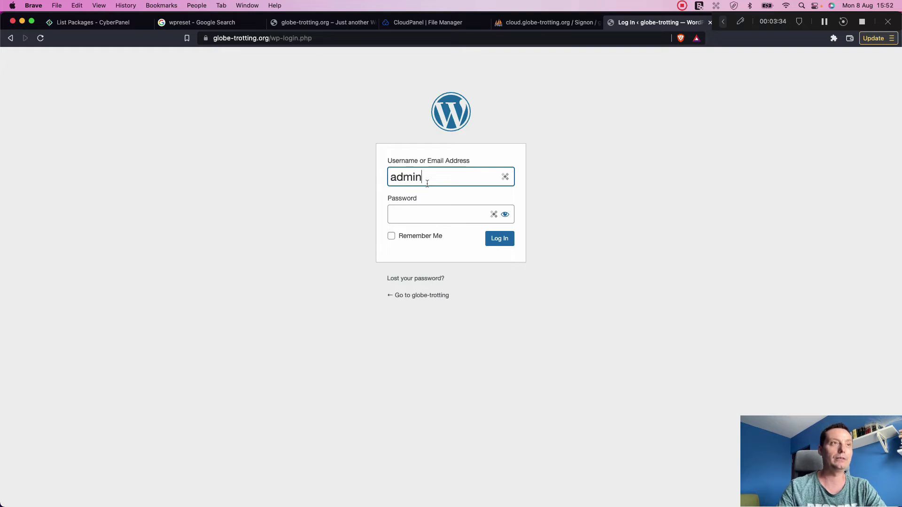
pyautogui.press('Tab')
pyautogui.write('•••••')
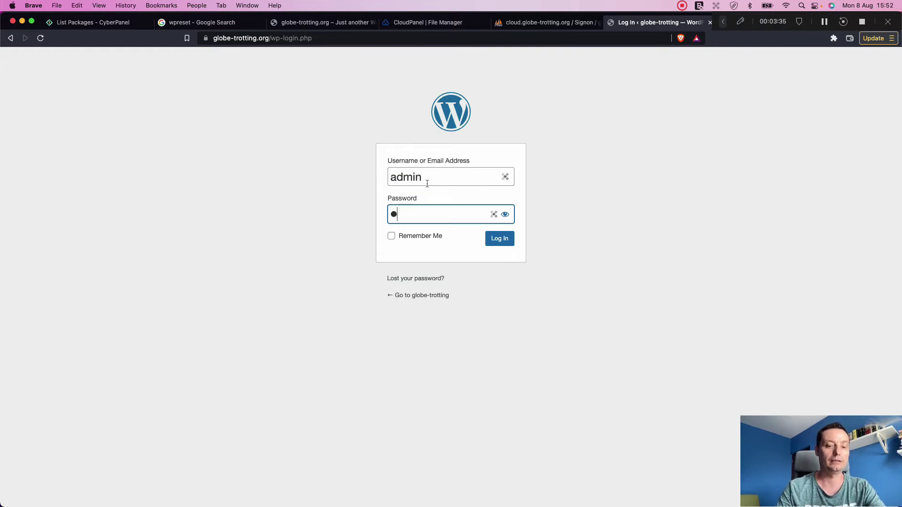
pyautogui.write('•••••')
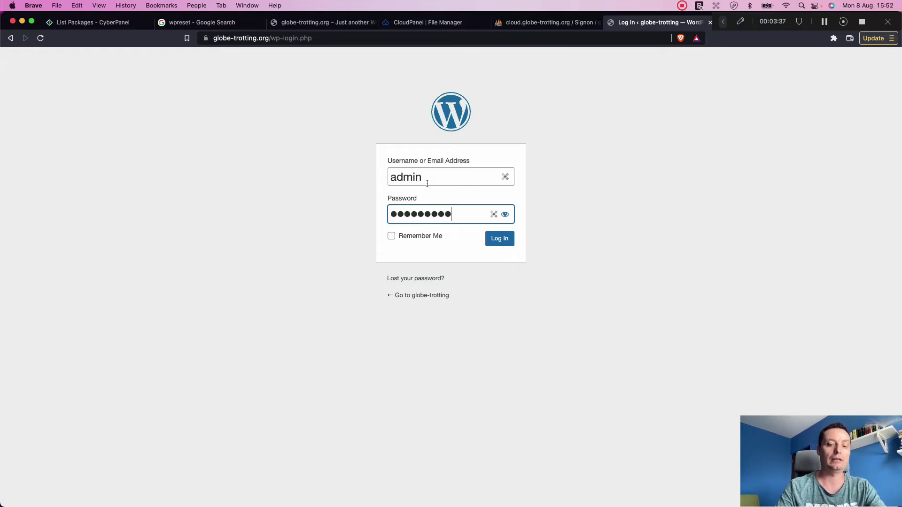
pyautogui.press('Return')
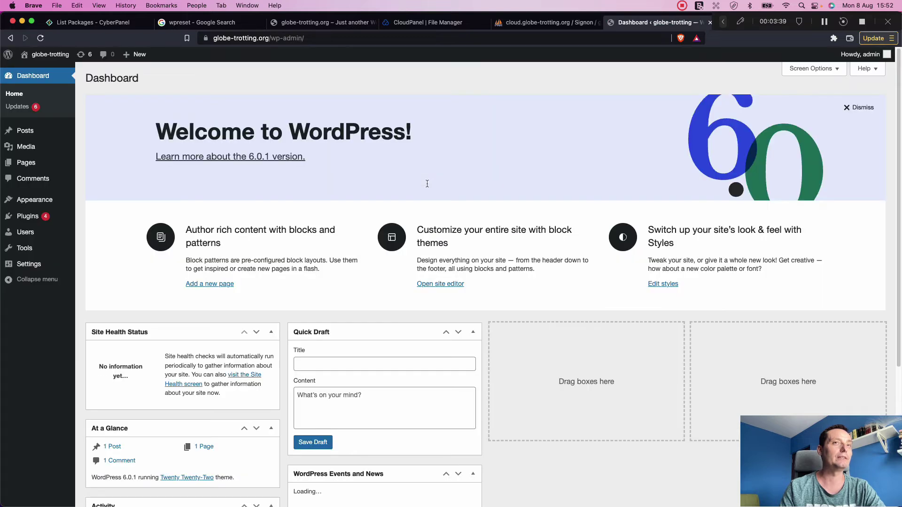
pyautogui.moveTo(66, 197)
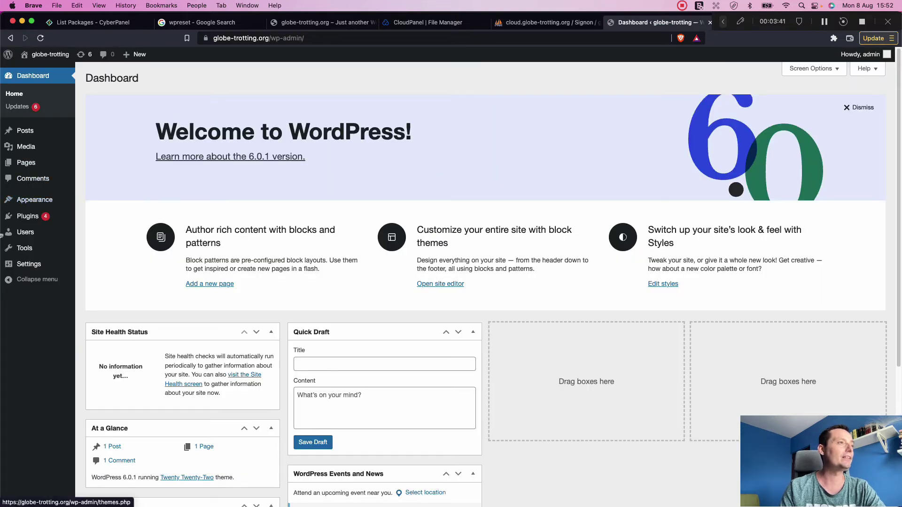
pyautogui.moveTo(43, 217)
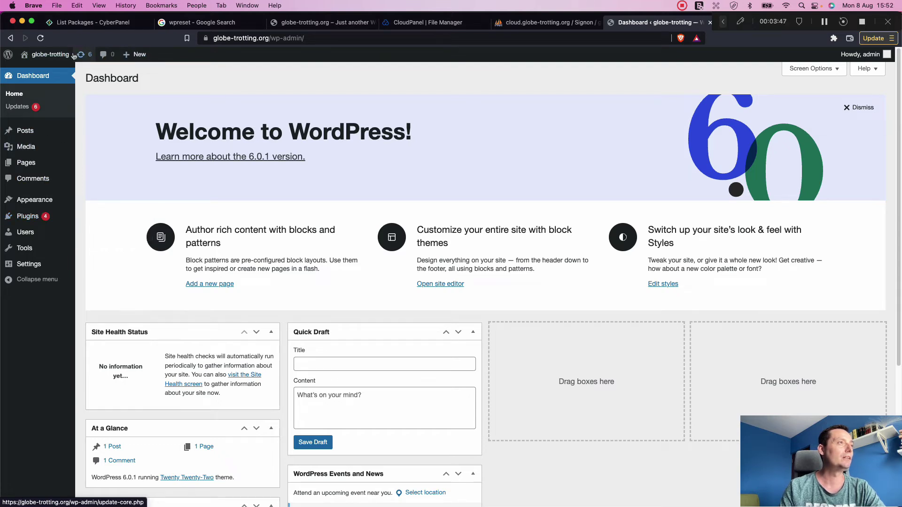
pyautogui.click(267, 38)
pyautogui.moveTo(267, 38); pyautogui.dragTo(201, 39)
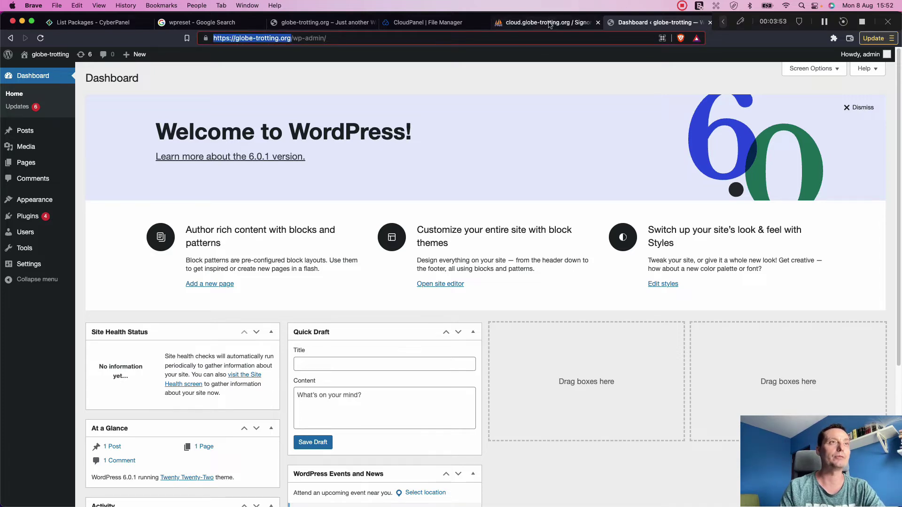
# Step: Reload the front page to show the default theme and open the Hello world! post
pyautogui.click(350, 23)
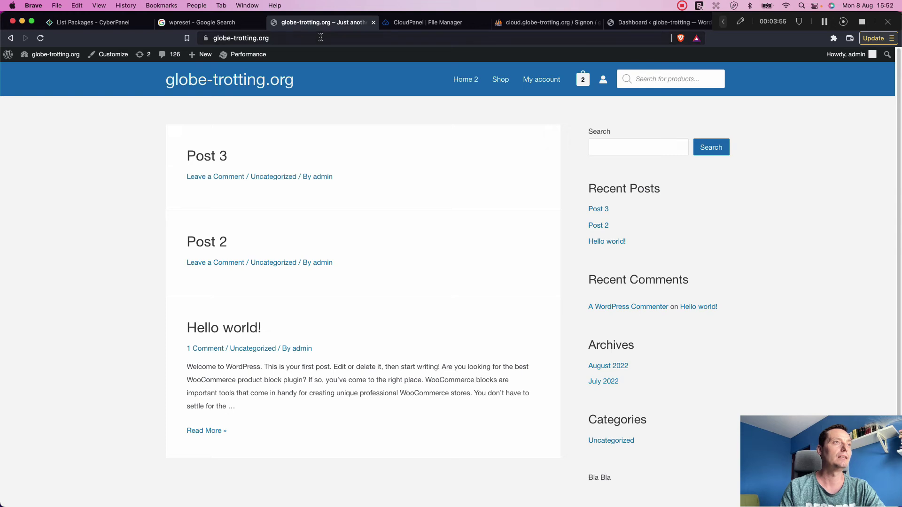
pyautogui.click(321, 38)
pyautogui.press('Return')
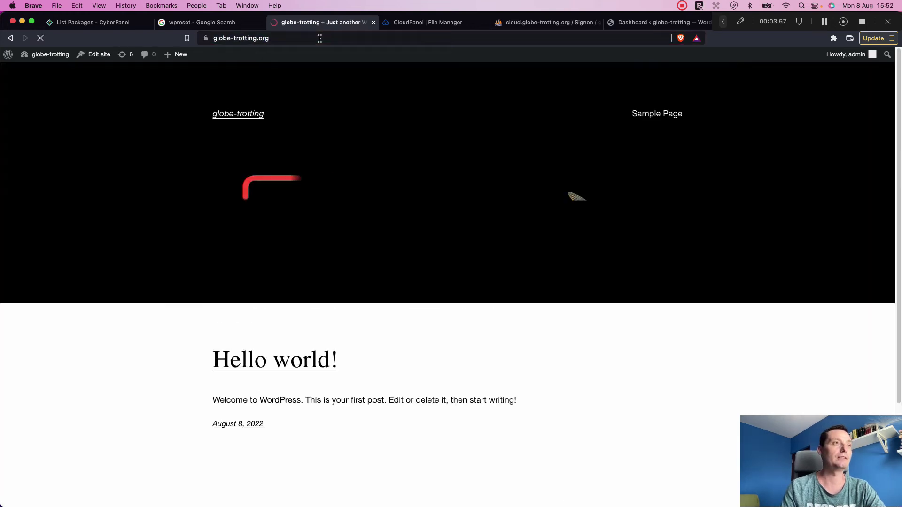
pyautogui.scroll(-3, 449, 166)
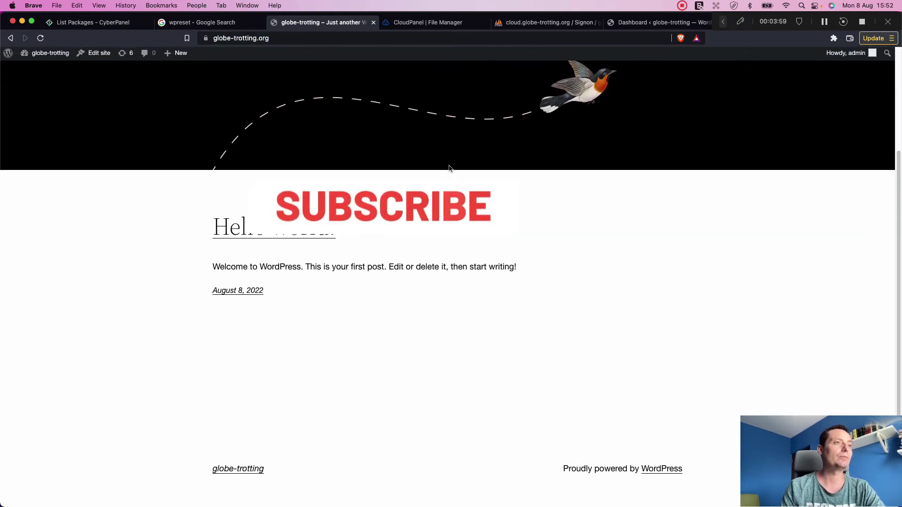
pyautogui.scroll(2, 449, 168)
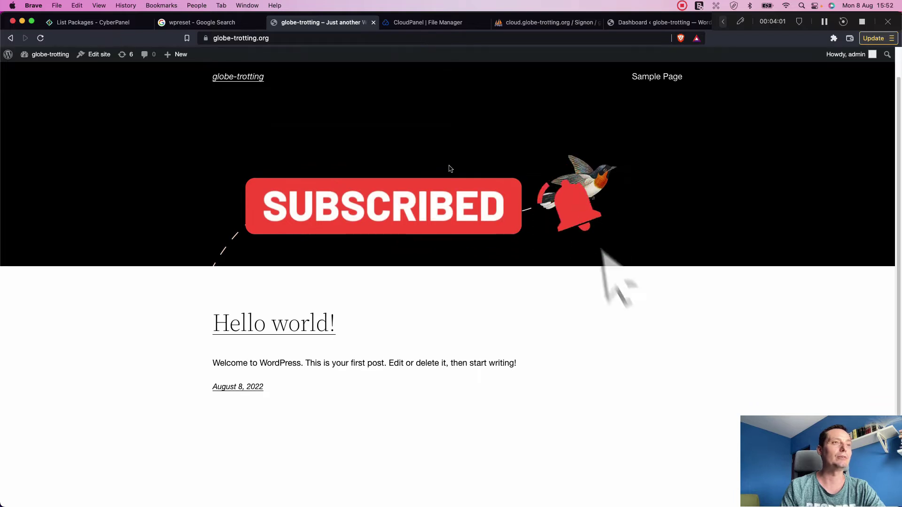
pyautogui.scroll(1, 450, 168)
pyautogui.scroll(1, 290, 379)
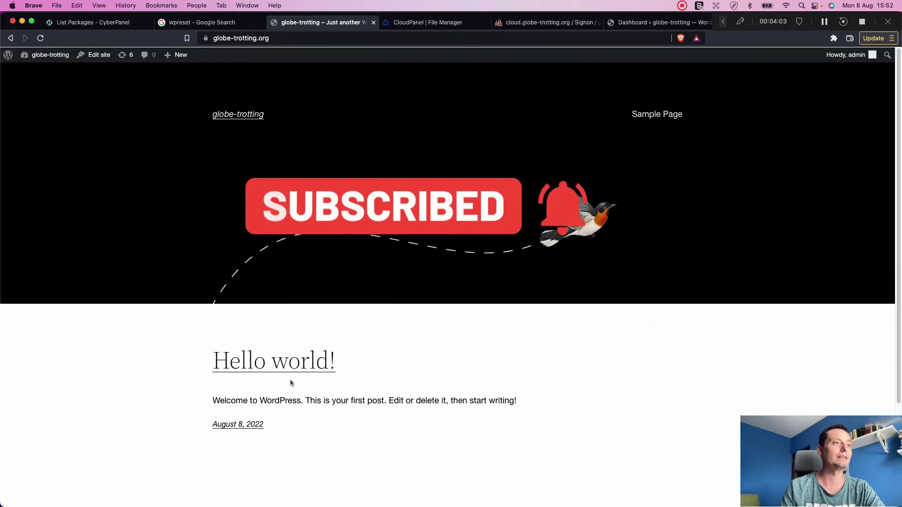
pyautogui.click(288, 370)
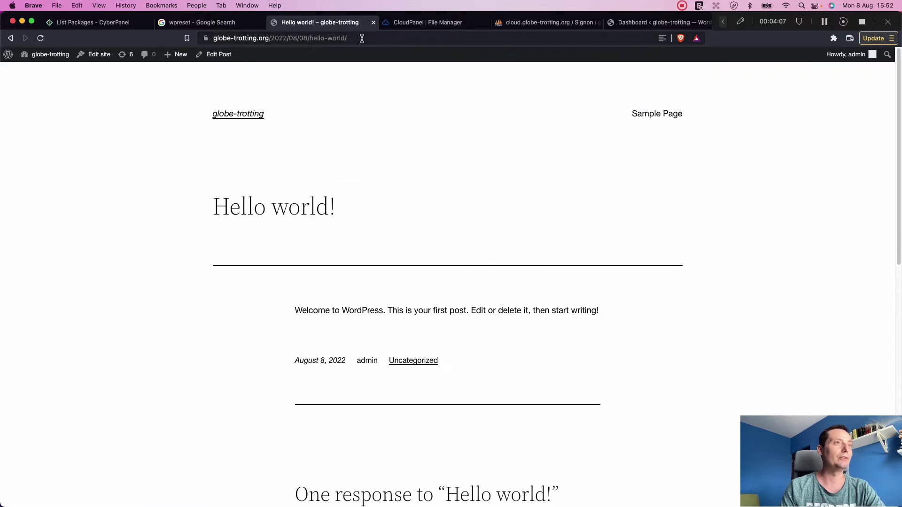
# Step: Refresh the globe-trotting database in phpMyAdmin to see its 12 new wp_ tables, then return to the post
pyautogui.click(536, 22)
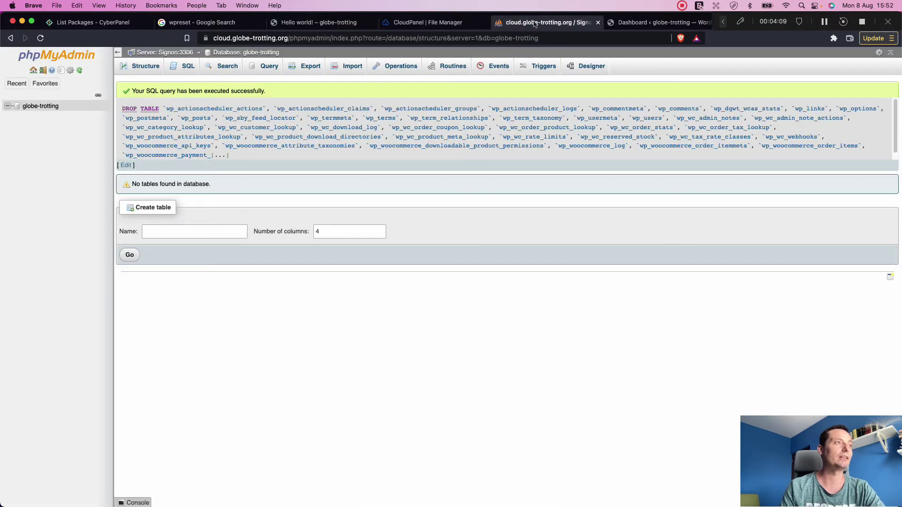
pyautogui.click(41, 106)
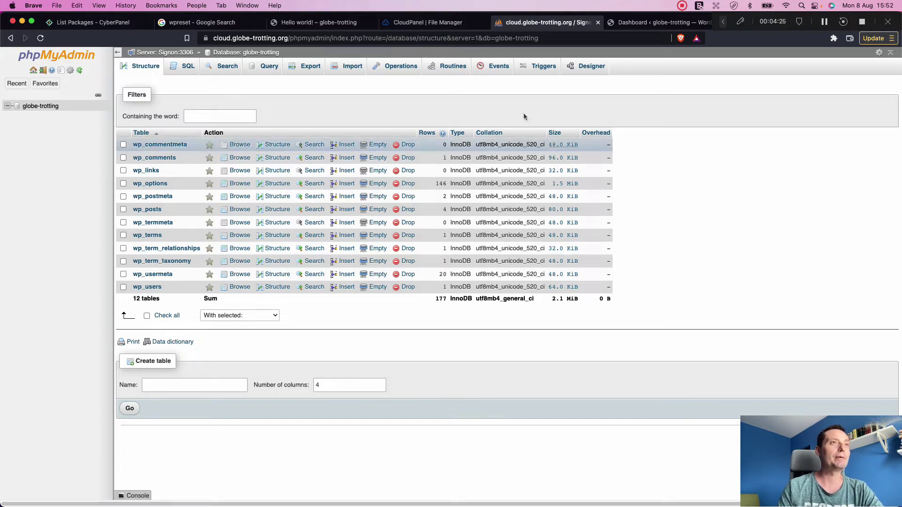
pyautogui.click(343, 24)
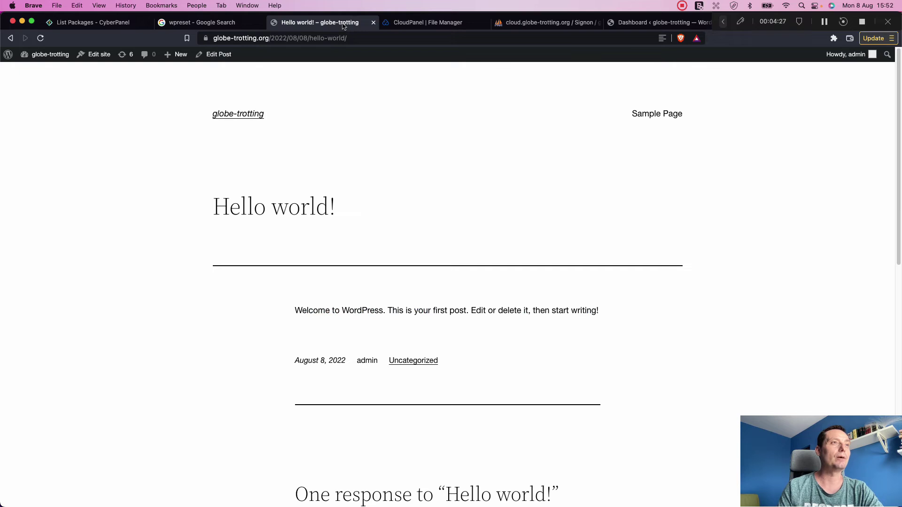
# Step: From the admin dashboard, go to Plugins > Installed Plugins and scroll the list
pyautogui.click(638, 24)
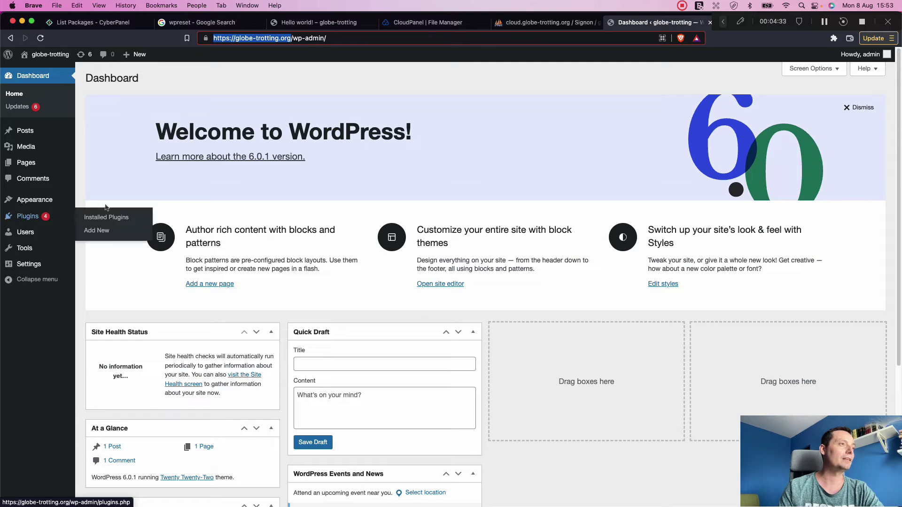
pyautogui.moveTo(45, 216)
pyautogui.click(96, 218)
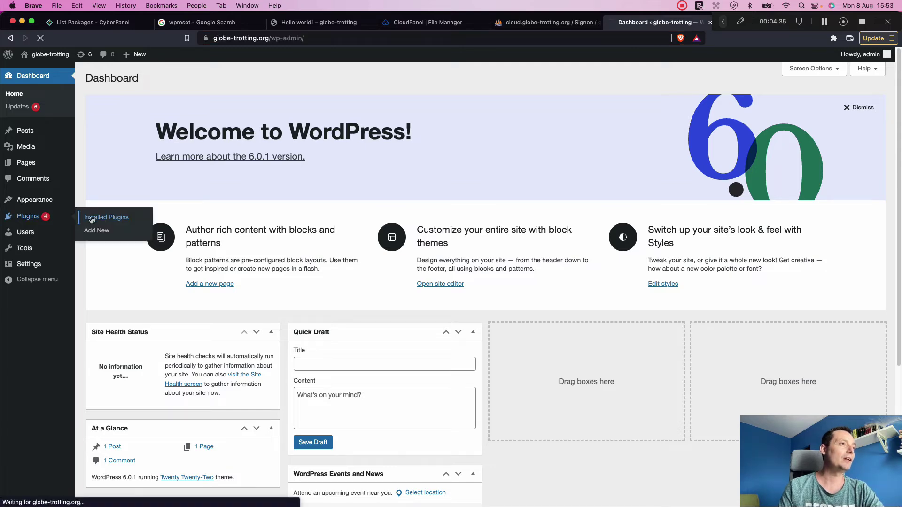
pyautogui.scroll(-7, 193, 222)
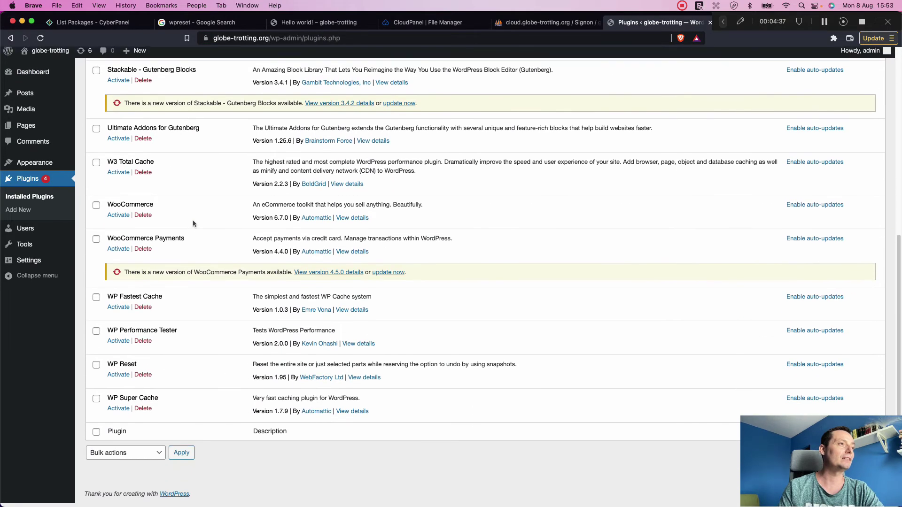
pyautogui.scroll(7, 193, 222)
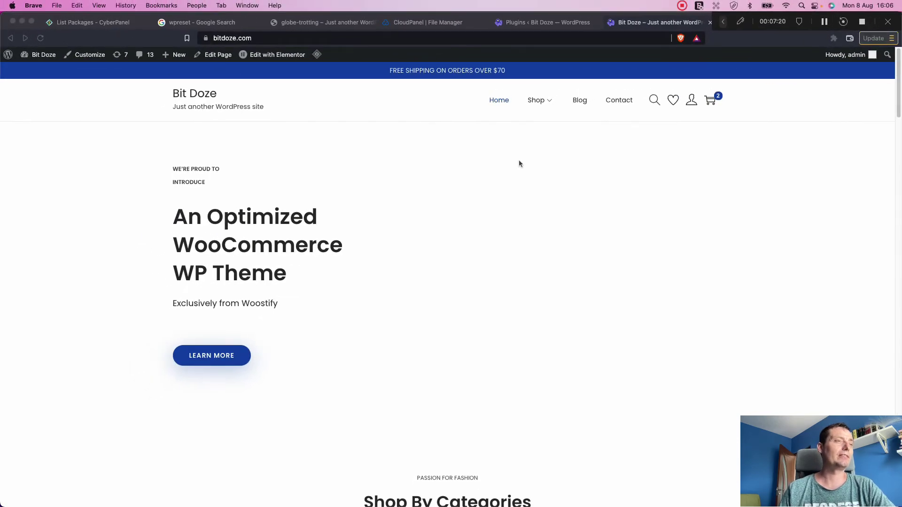
# Step: Scroll down through the Bit Doze Woostify storefront homepage sections and back to the top
pyautogui.scroll(-2, 519, 160)
pyautogui.scroll(-15, 520, 164)
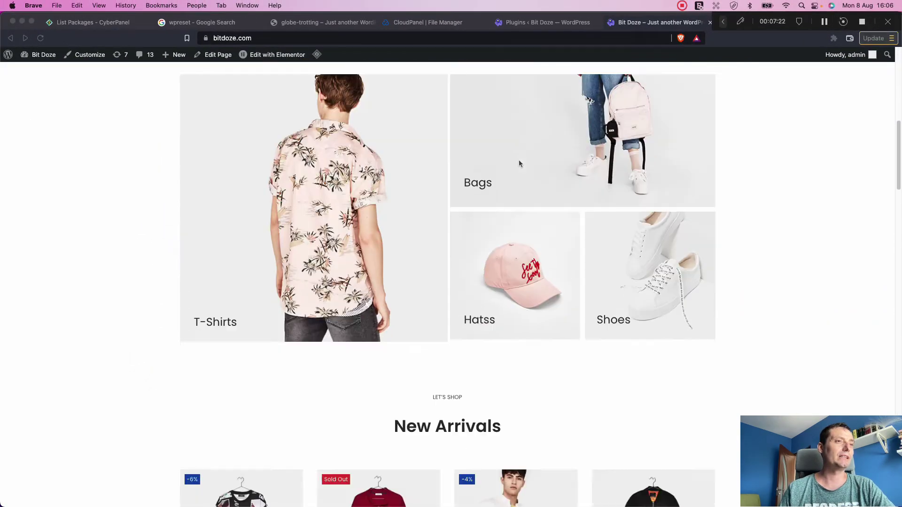
pyautogui.scroll(-10, 519, 163)
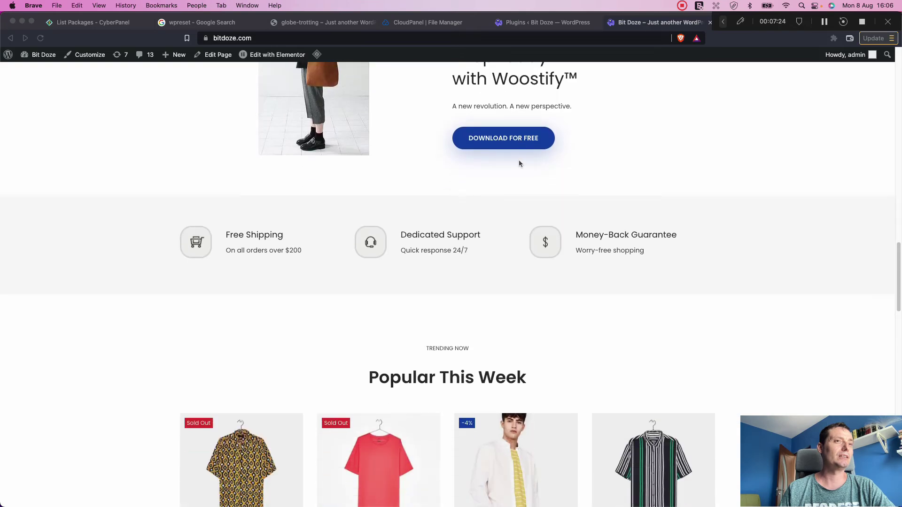
pyautogui.scroll(-5, 519, 163)
pyautogui.scroll(20, 519, 163)
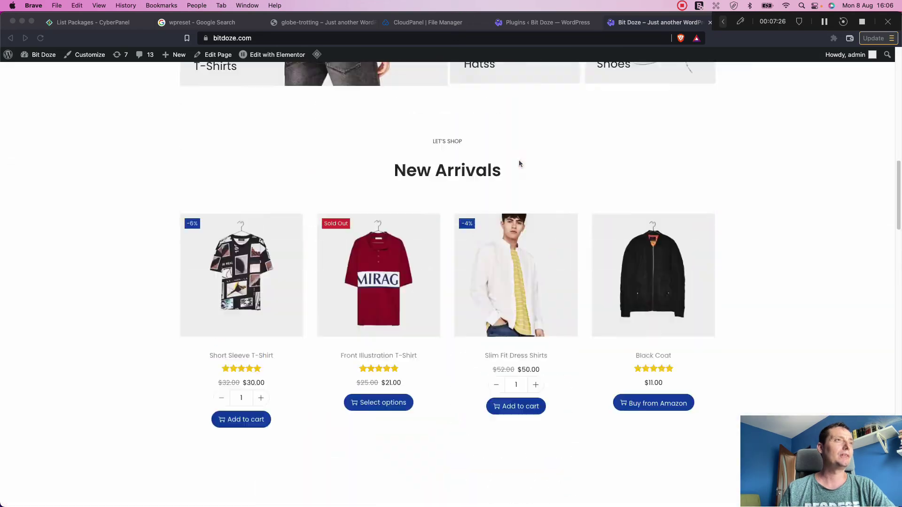
pyautogui.scroll(3, 519, 163)
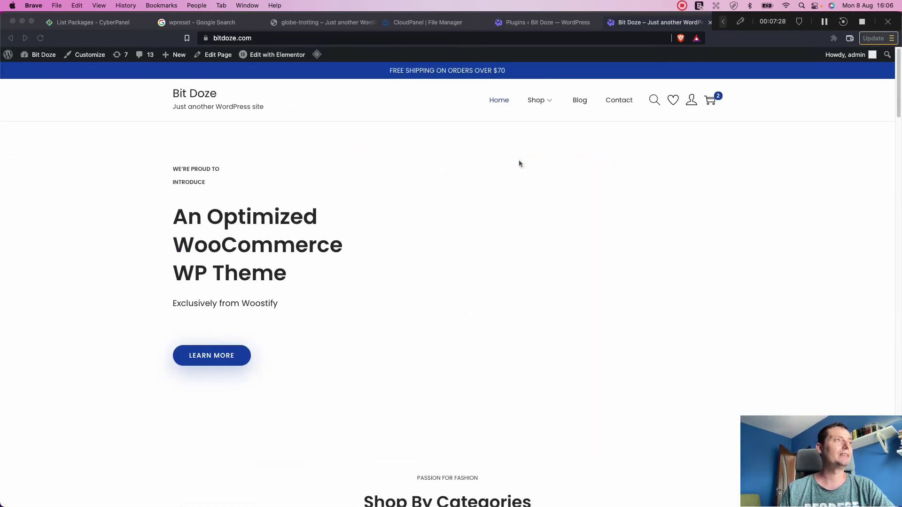
# Step: Go to the Bit Doze admin dashboard and open the Add New Plugins page
pyautogui.click(46, 56)
pyautogui.click(46, 58)
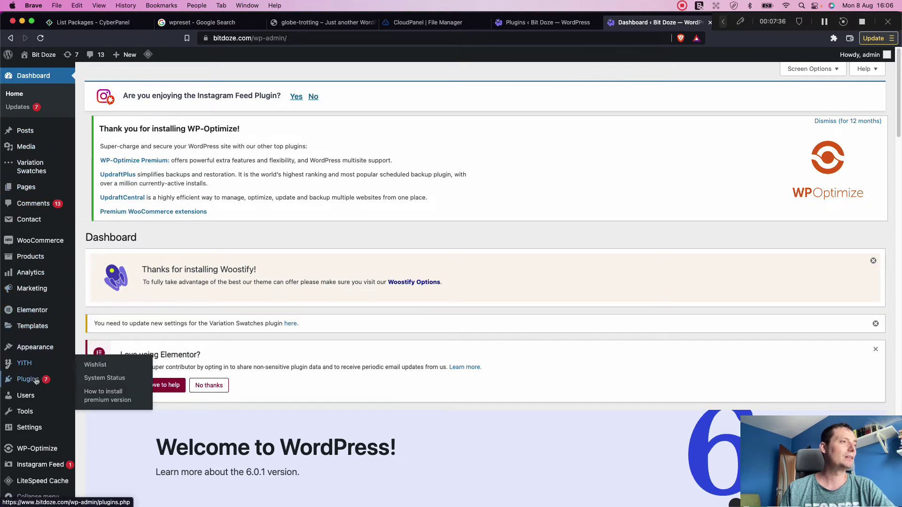
pyautogui.moveTo(66, 381)
pyautogui.click(97, 394)
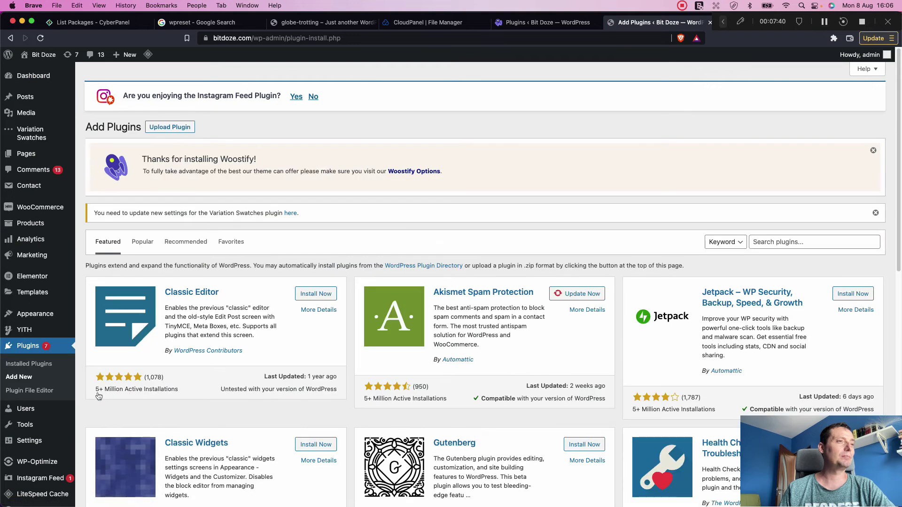
# Step: Search the plugin directory for 'reset' and activate the WP Reset plugin
pyautogui.click(796, 242)
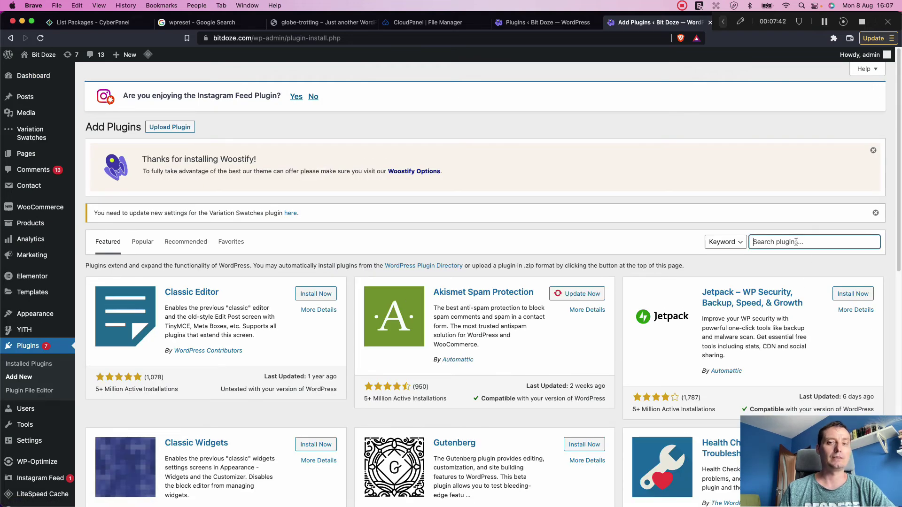
pyautogui.write('wp')
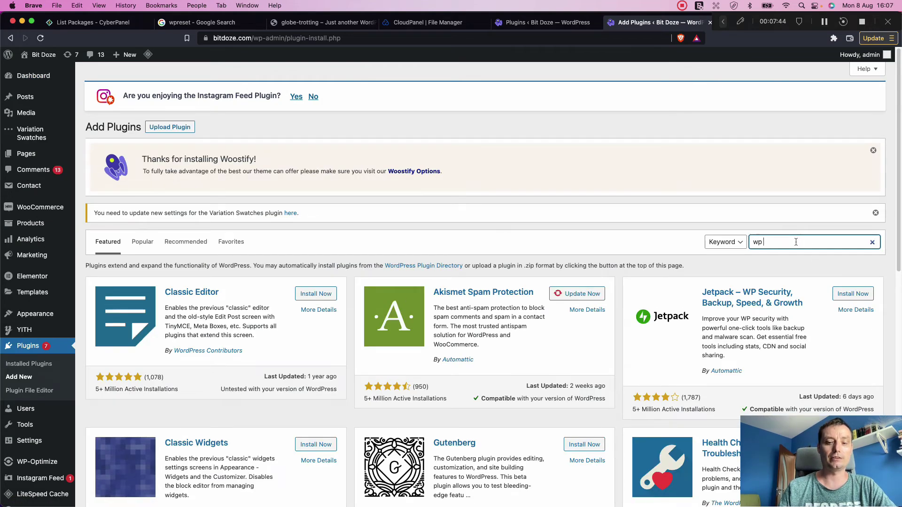
pyautogui.write('d doze')
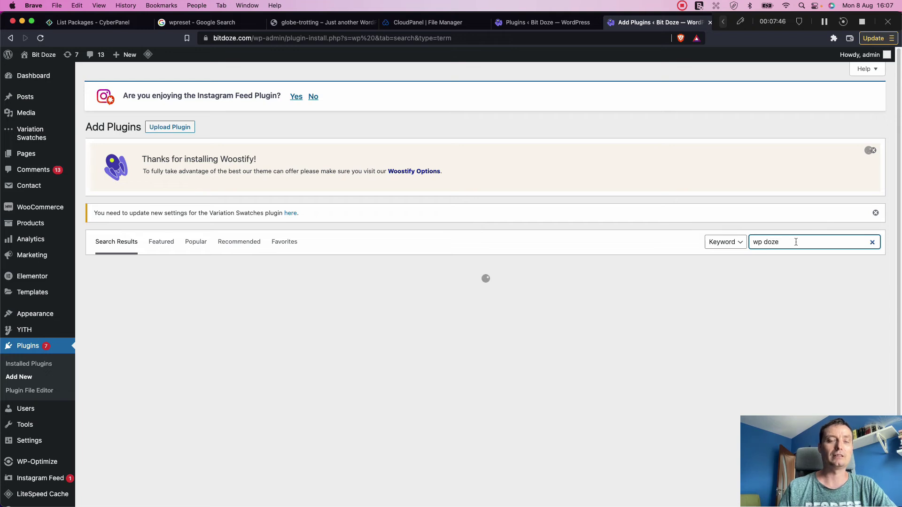
pyautogui.press('BackSpace')
pyautogui.press('BackSpace')
pyautogui.press('BackSpace')
pyautogui.press('BackSpace')
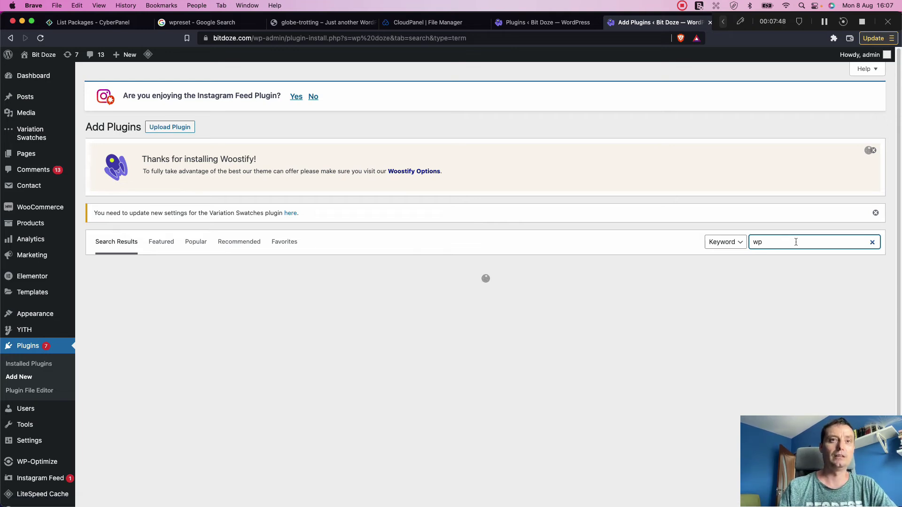
pyautogui.write('reset')
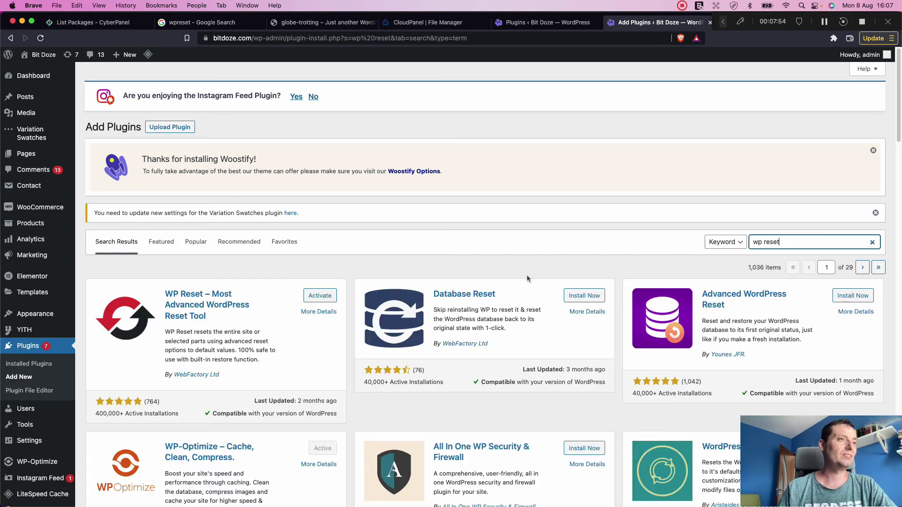
pyautogui.click(323, 298)
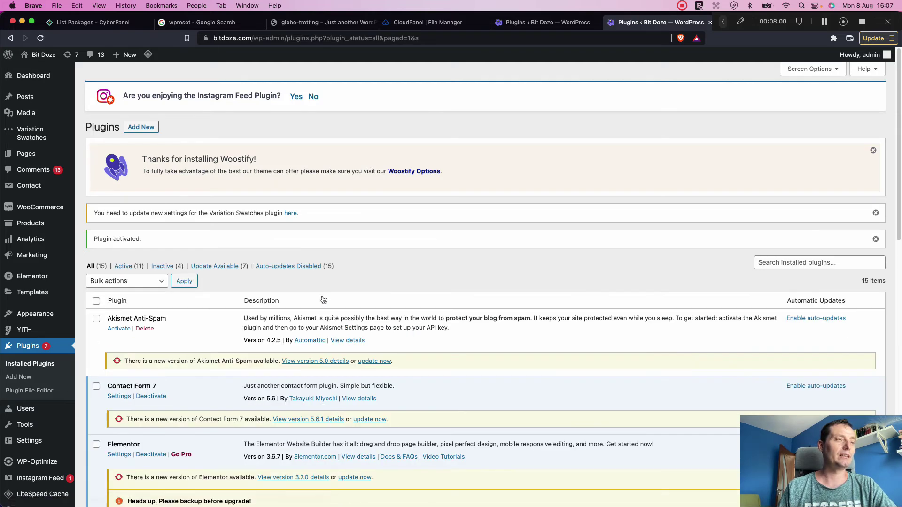
pyautogui.scroll(-6, 222, 300)
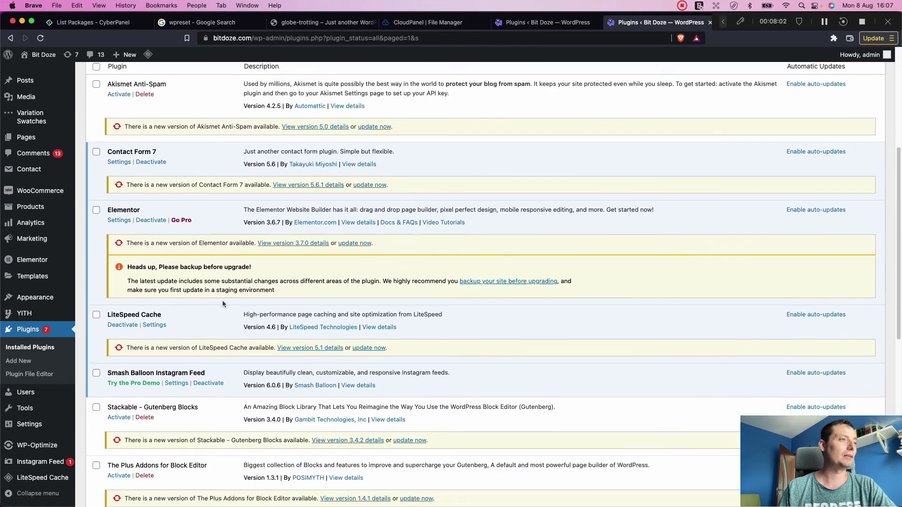
pyautogui.scroll(-1, 222, 300)
# Step: Open Tools > WP Reset and review the deletion comparison table down to Site Reset
pyautogui.moveTo(28, 409)
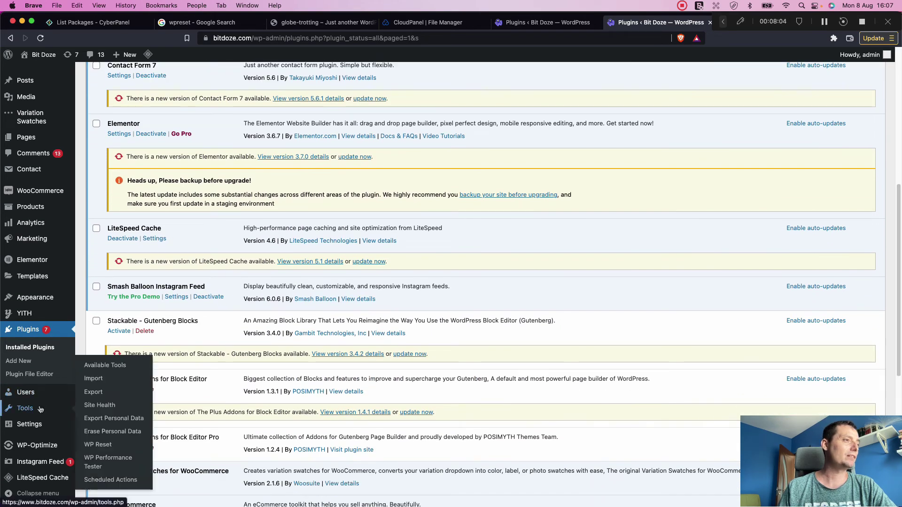
pyautogui.click(109, 446)
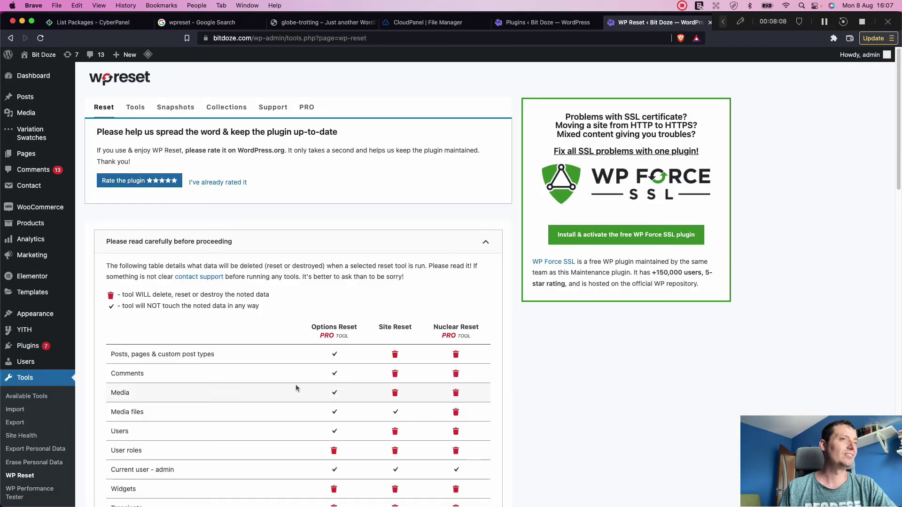
pyautogui.scroll(-5, 379, 273)
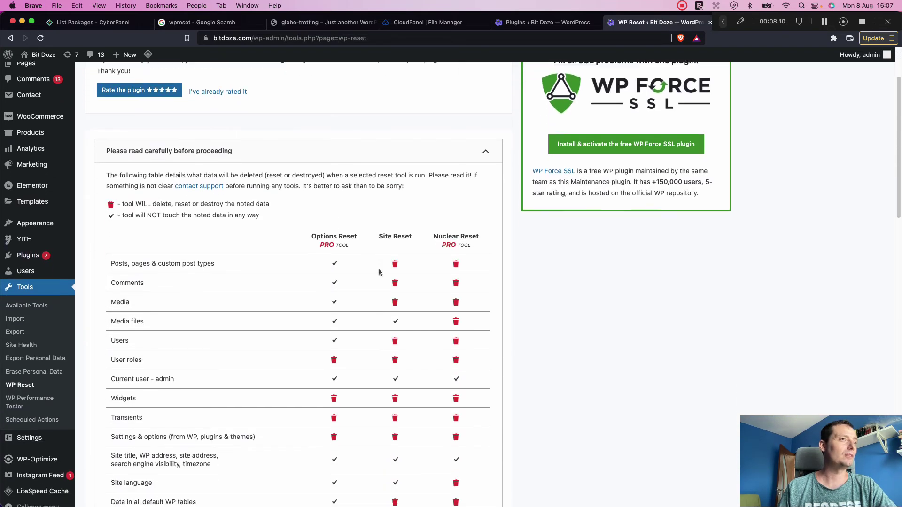
pyautogui.scroll(-5, 379, 273)
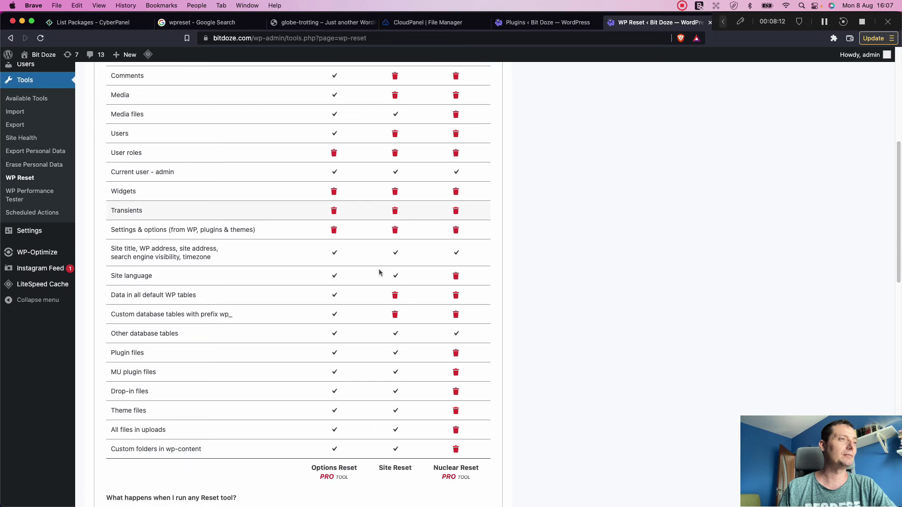
pyautogui.scroll(-10, 380, 273)
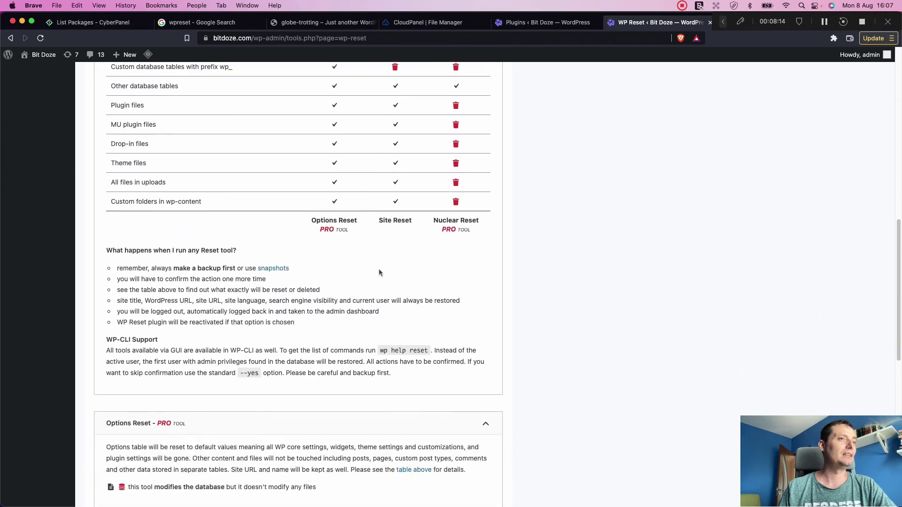
pyautogui.scroll(-6, 380, 272)
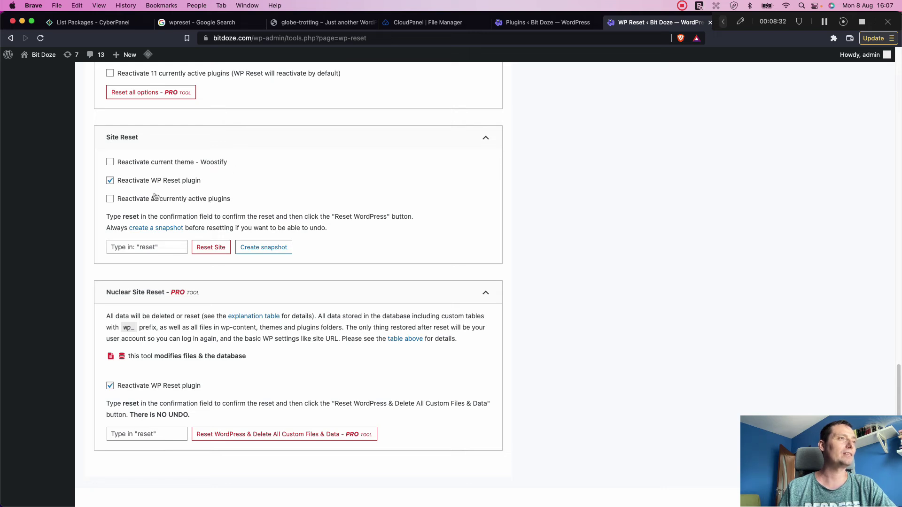
# Step: Enter 'reset' in the Site Reset confirmation field, then run and confirm Reset WordPress
pyautogui.click(139, 251)
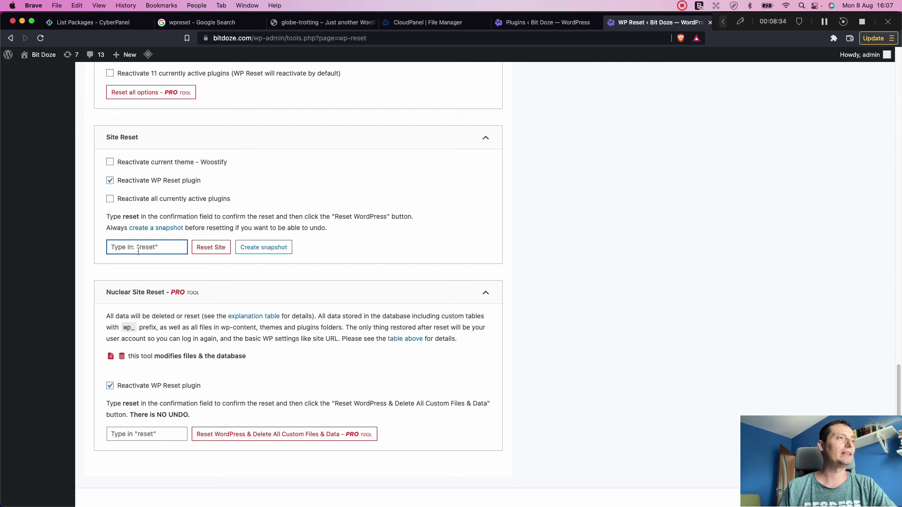
pyautogui.write('reset')
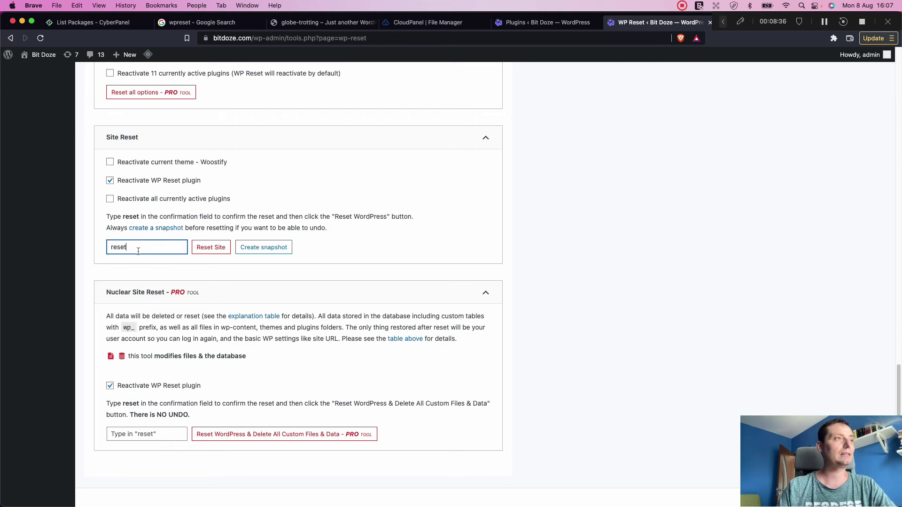
pyautogui.click(217, 249)
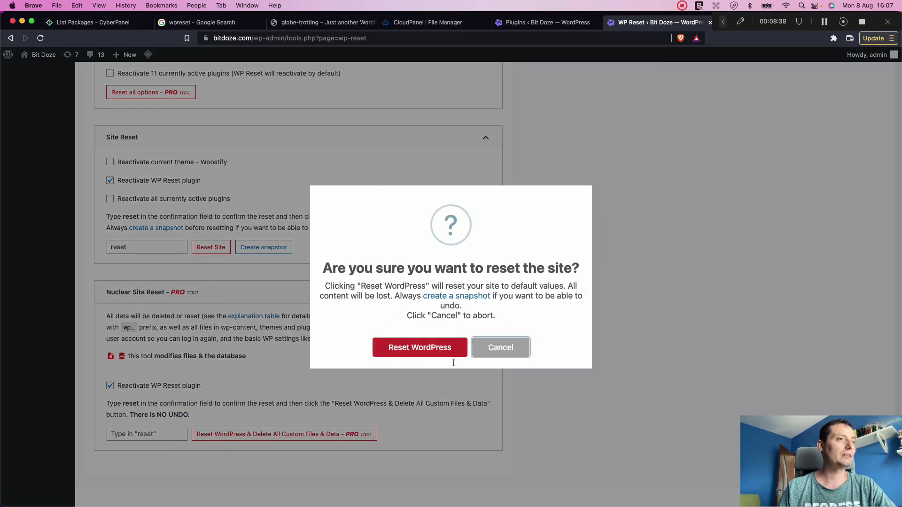
pyautogui.click(414, 353)
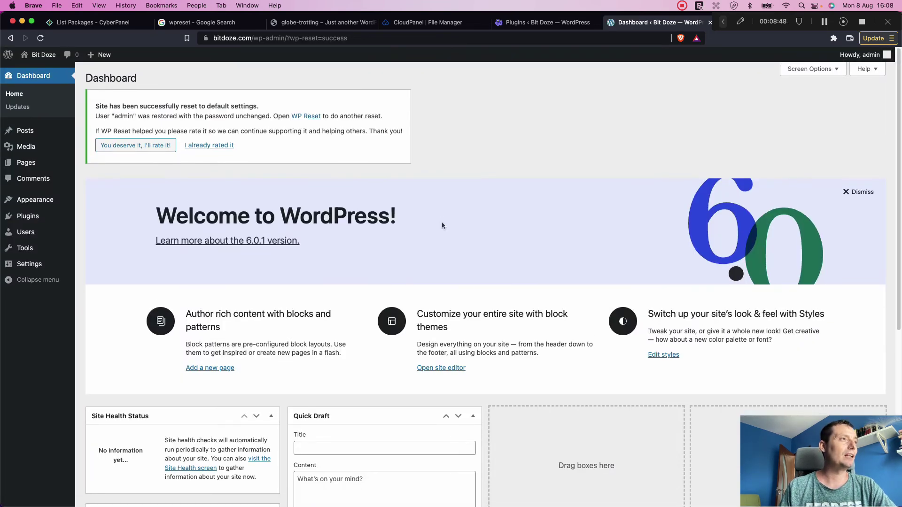
# Step: Open Plugins > Installed Plugins and confirm 15 plugins with only 1 active
pyautogui.scroll(-1, 441, 223)
pyautogui.scroll(-5, 442, 222)
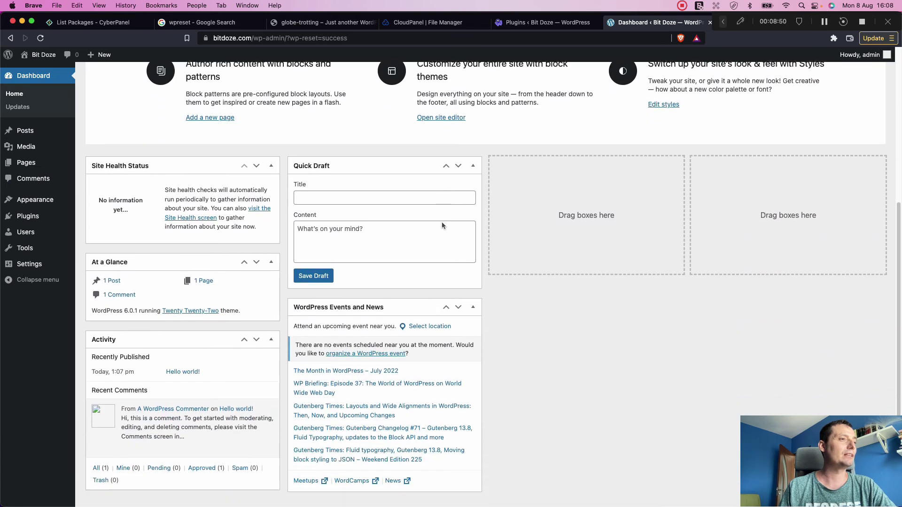
pyautogui.scroll(6, 441, 222)
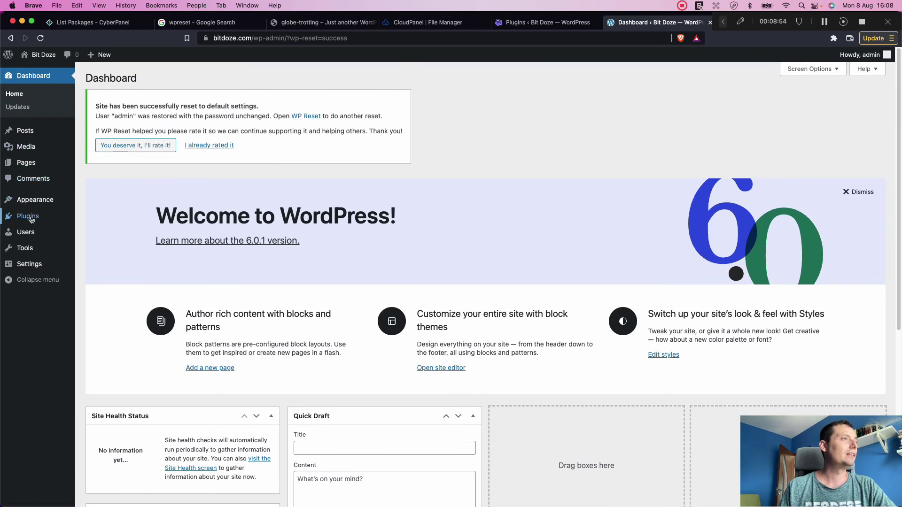
pyautogui.moveTo(33, 215)
pyautogui.click(106, 219)
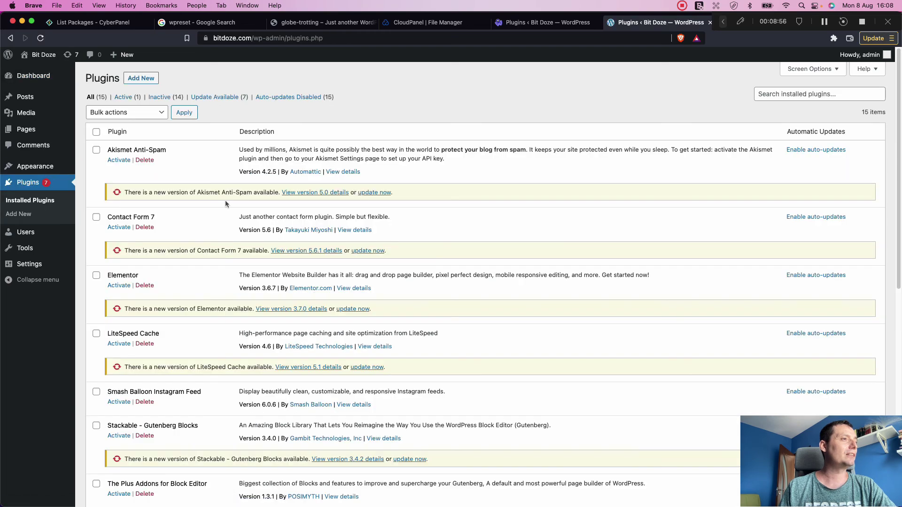
pyautogui.scroll(-5, 224, 200)
pyautogui.scroll(5, 224, 200)
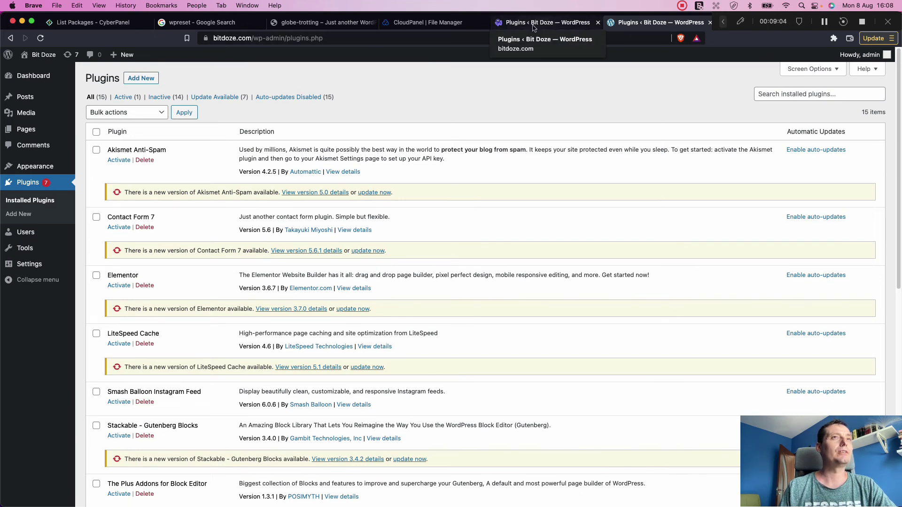
# Step: Load the bitdoze.com front page to view the default-theme homepage
pyautogui.click(549, 23)
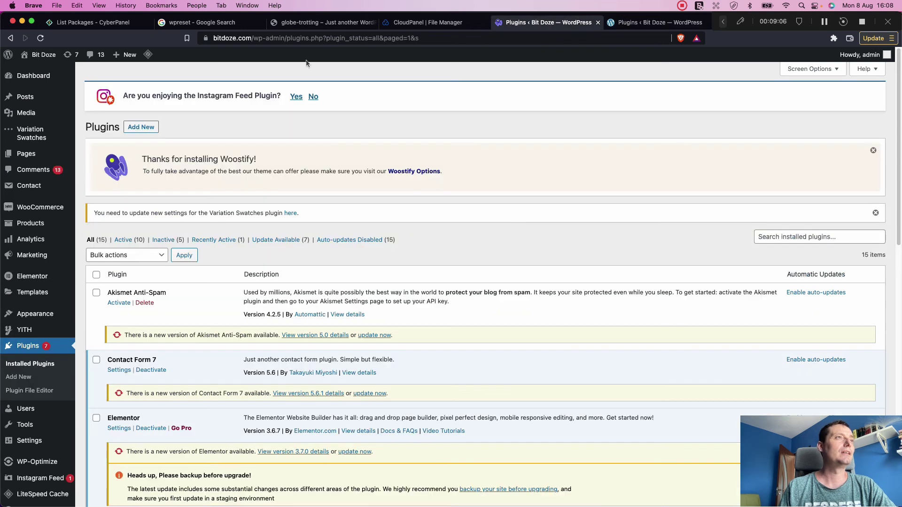
pyautogui.moveTo(253, 38); pyautogui.dragTo(519, 41)
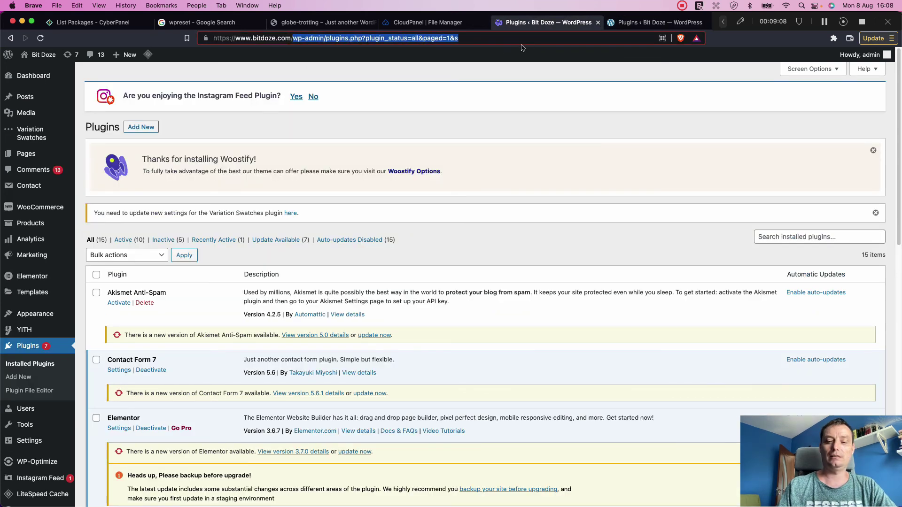
pyautogui.press('BackSpace')
pyautogui.press('Return')
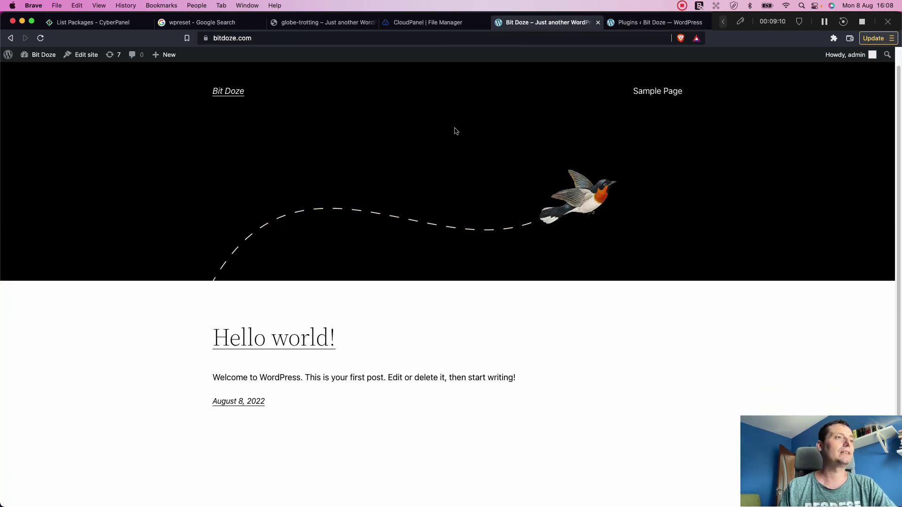
pyautogui.scroll(-3, 455, 131)
pyautogui.scroll(4, 455, 131)
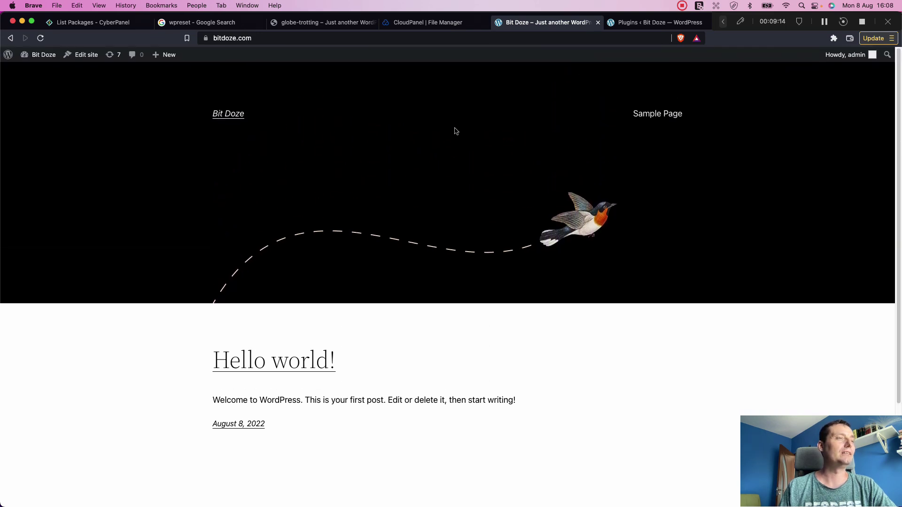
pyautogui.scroll(-5, 446, 141)
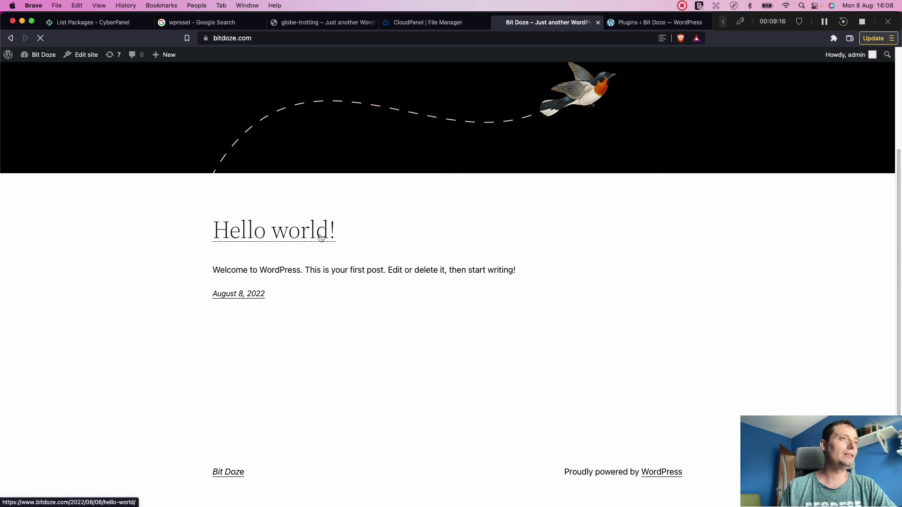
# Step: Open and read the default 'Hello world!' post
pyautogui.click(321, 238)
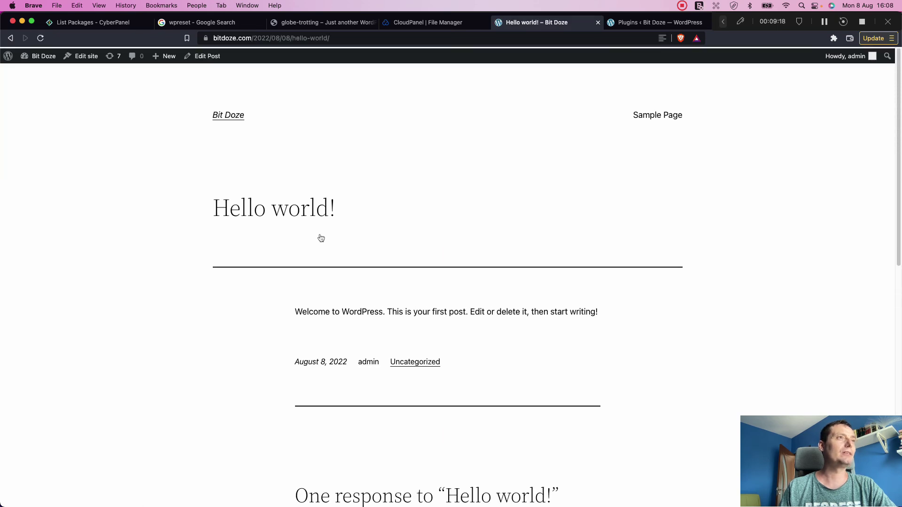
pyautogui.scroll(-3, 321, 238)
pyautogui.scroll(3, 322, 238)
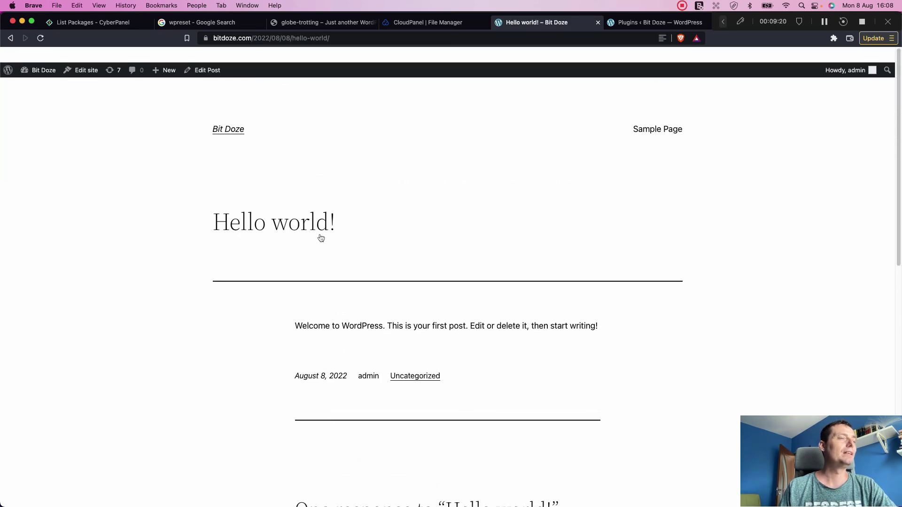